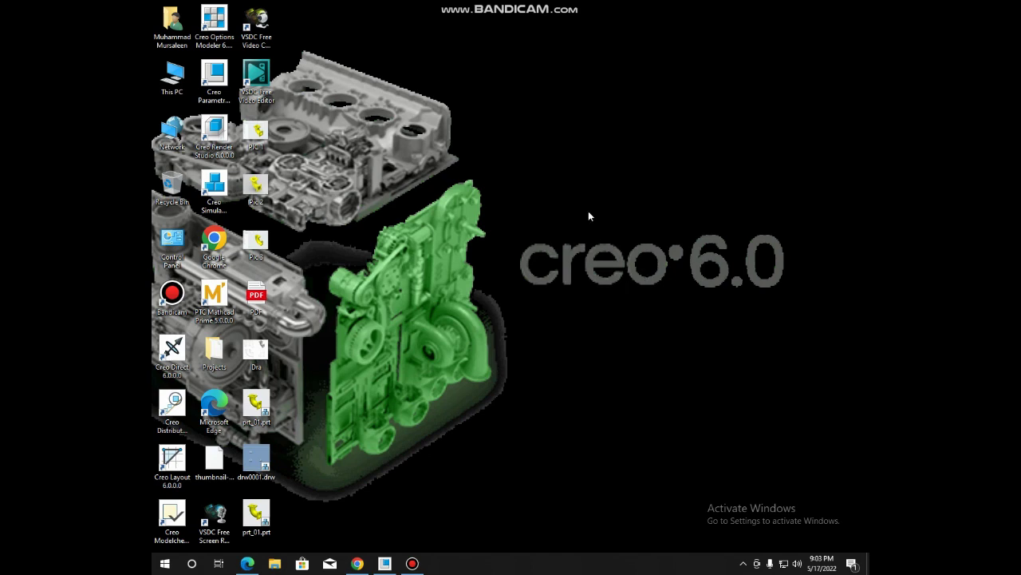
Step: Refresh the desktop twice and bring the Project 10 bracket drawing PDF to the front
{"action": "right_click", "coordinate": [552, 169]}
{"action": "left_click", "coordinate": [568, 198]}
{"action": "right_click", "coordinate": [557, 164]}
{"action": "left_click", "coordinate": [563, 200]}
{"action": "left_click", "coordinate": [247, 563]}
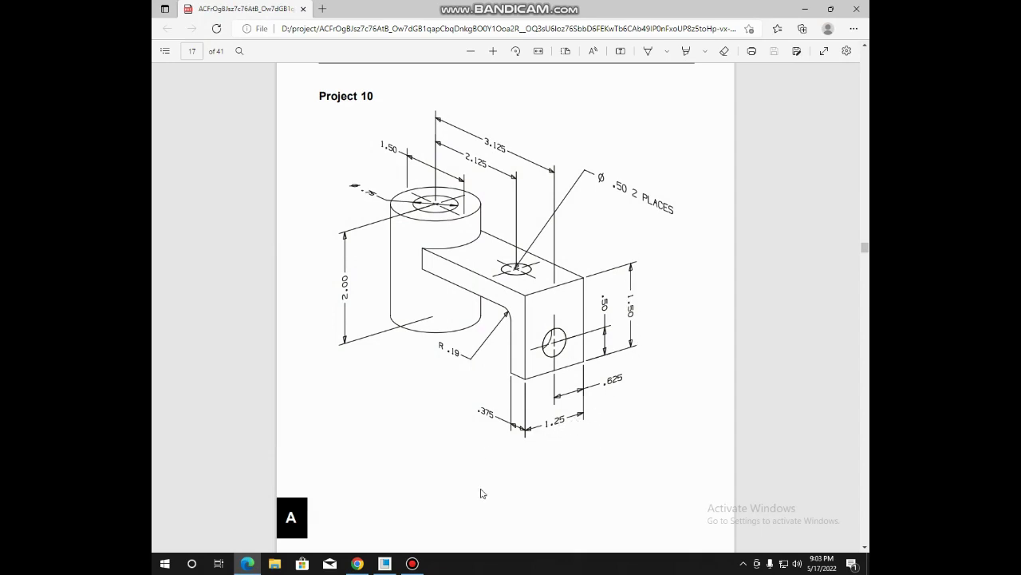
Step: Set the Creo working directory to the Desktop\Projects folder
{"action": "mouse_move", "coordinate": [385, 564]}
{"action": "left_click", "coordinate": [393, 557]}
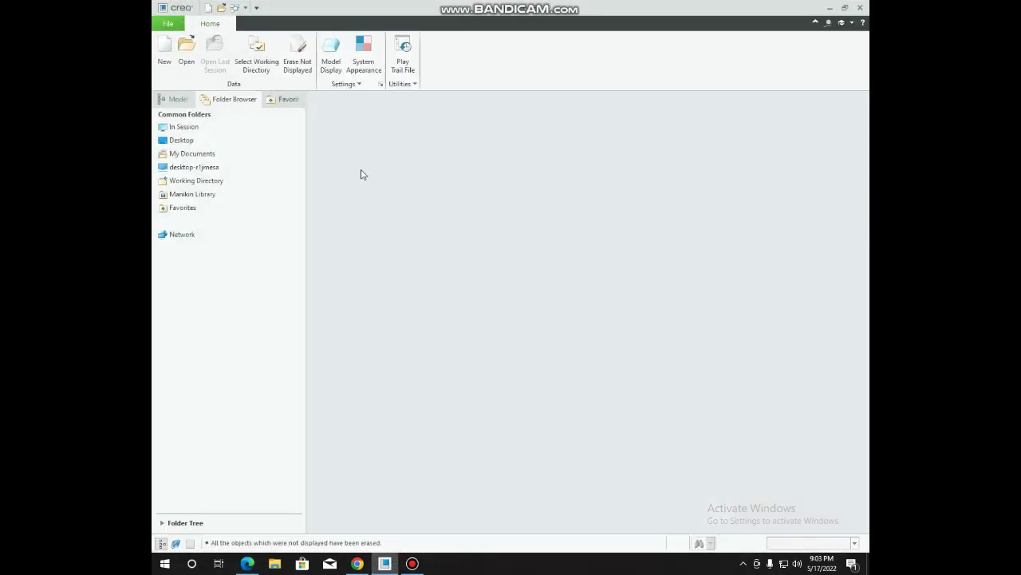
{"action": "left_click", "coordinate": [272, 72]}
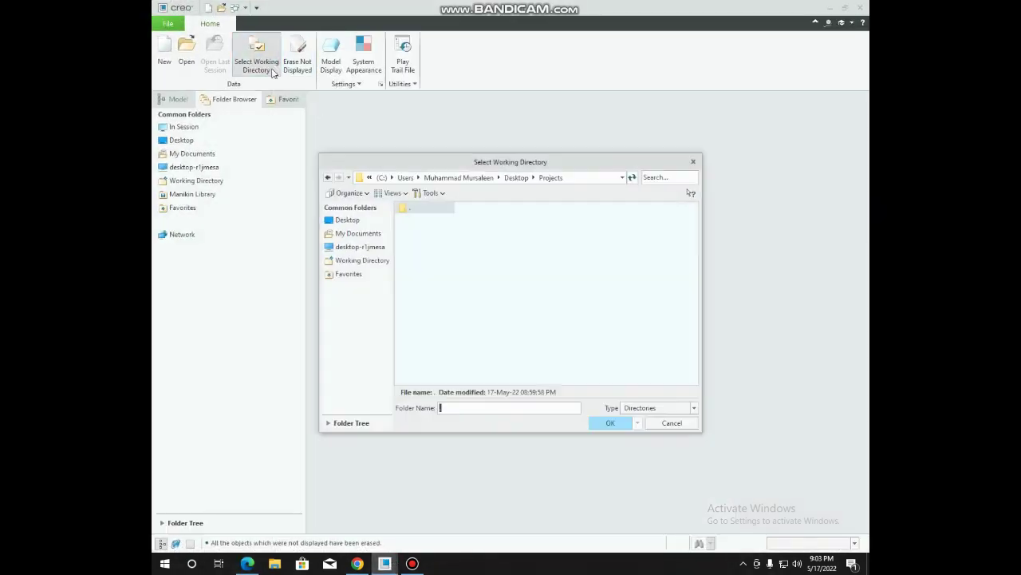
{"action": "left_click", "coordinate": [358, 221]}
{"action": "left_click", "coordinate": [418, 219]}
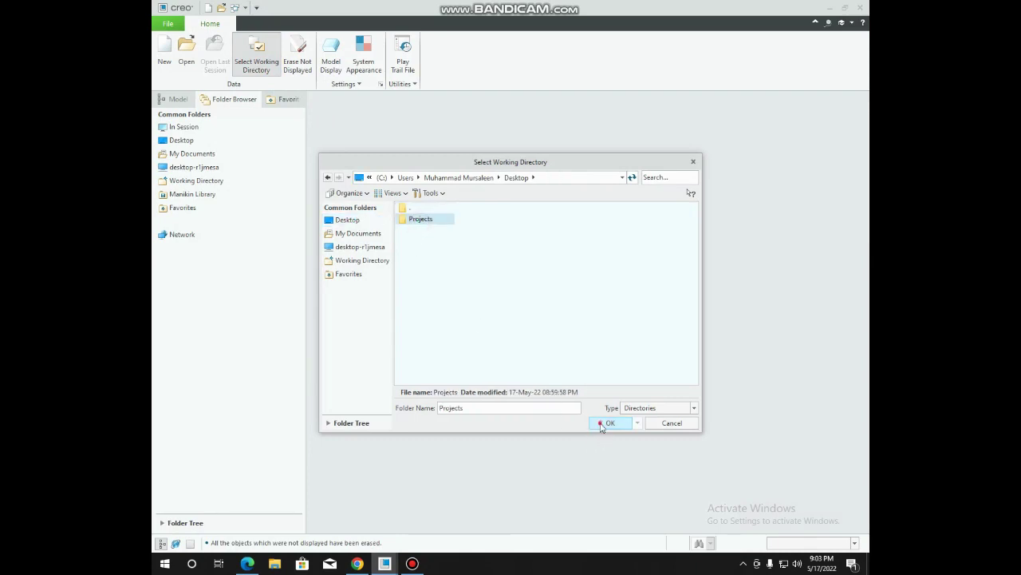
{"action": "left_click", "coordinate": [610, 423]}
Step: Create a new solid part named Project_10
{"action": "key", "text": "ctrl+n"}
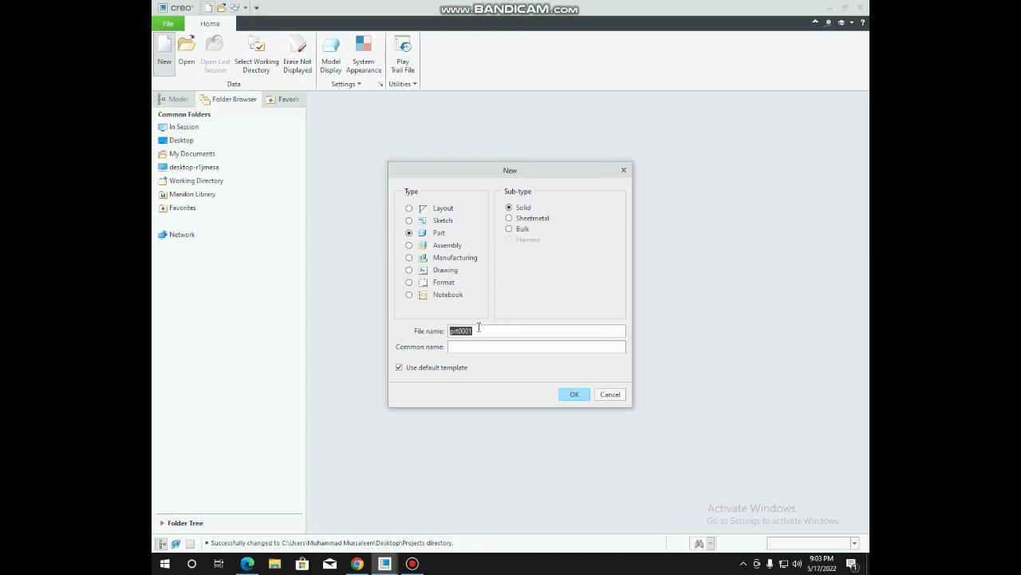
{"action": "key", "text": "BackSpace"}
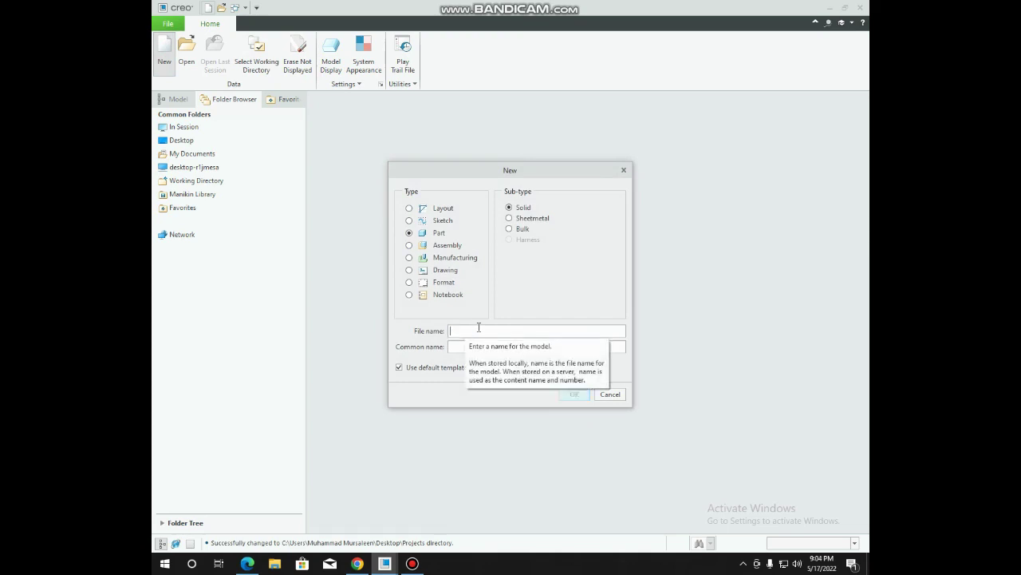
{"action": "type", "text": "Project_10"}
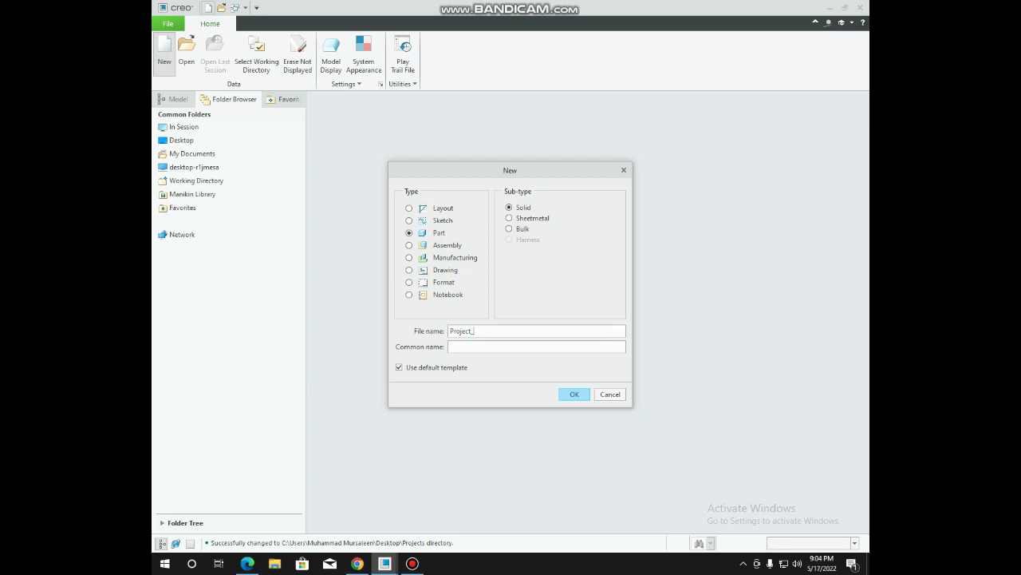
{"action": "left_click", "coordinate": [568, 395]}
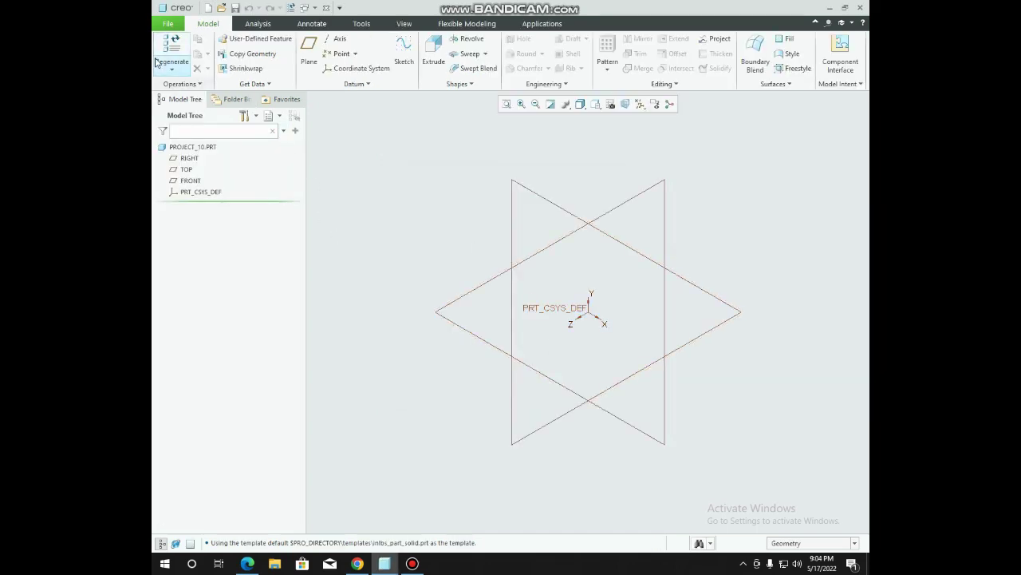
Step: Change the part's units to millimeter Kilogram Sec (mmKs) and convert the model
{"action": "left_click", "coordinate": [160, 26]}
{"action": "mouse_move", "coordinate": [169, 189]}
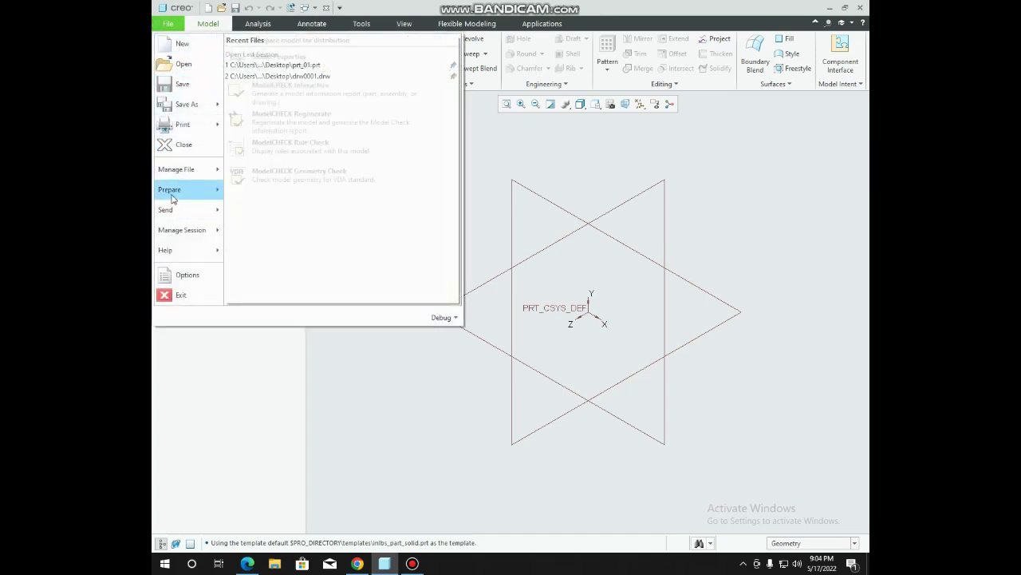
{"action": "left_click", "coordinate": [276, 66]}
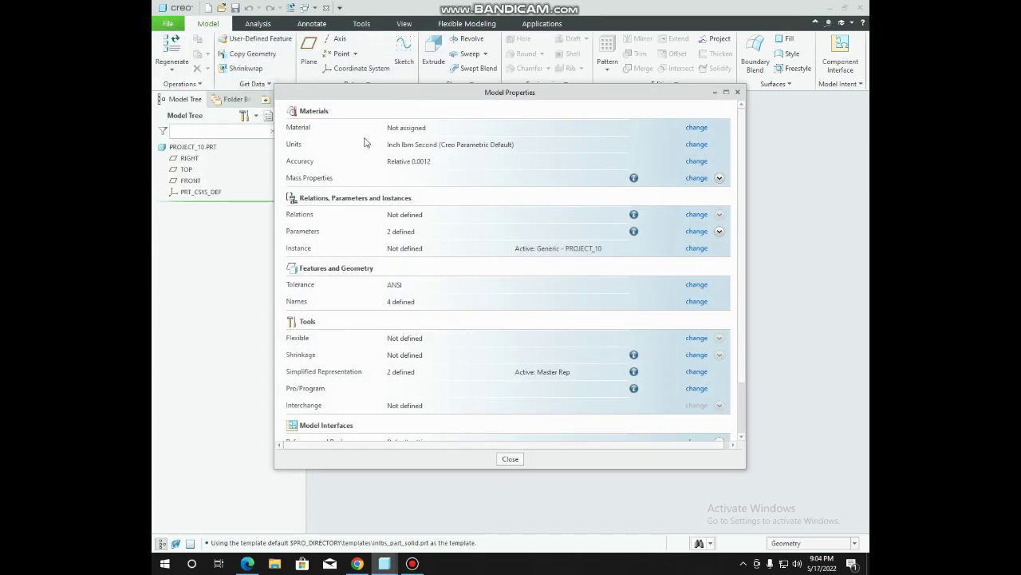
{"action": "left_click", "coordinate": [699, 144]}
{"action": "left_click", "coordinate": [774, 96]}
{"action": "left_click", "coordinate": [842, 49]}
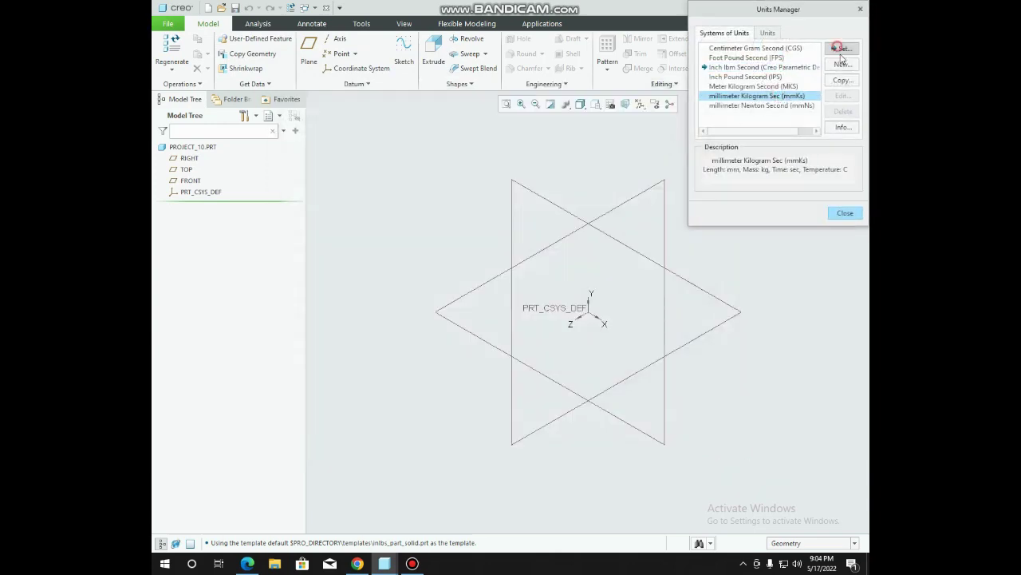
{"action": "left_click", "coordinate": [823, 354]}
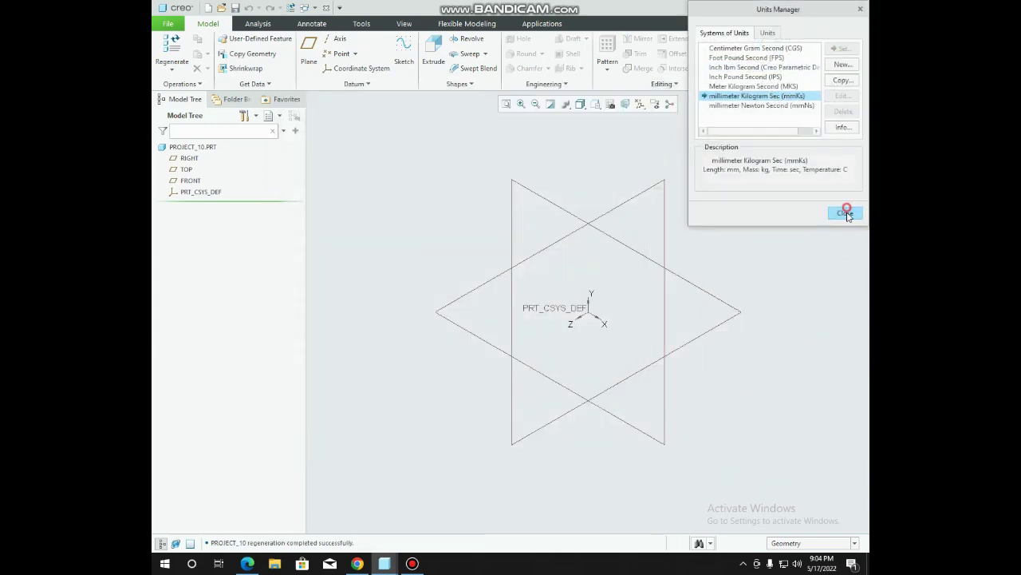
{"action": "left_click", "coordinate": [845, 212]}
{"action": "left_click", "coordinate": [736, 93]}
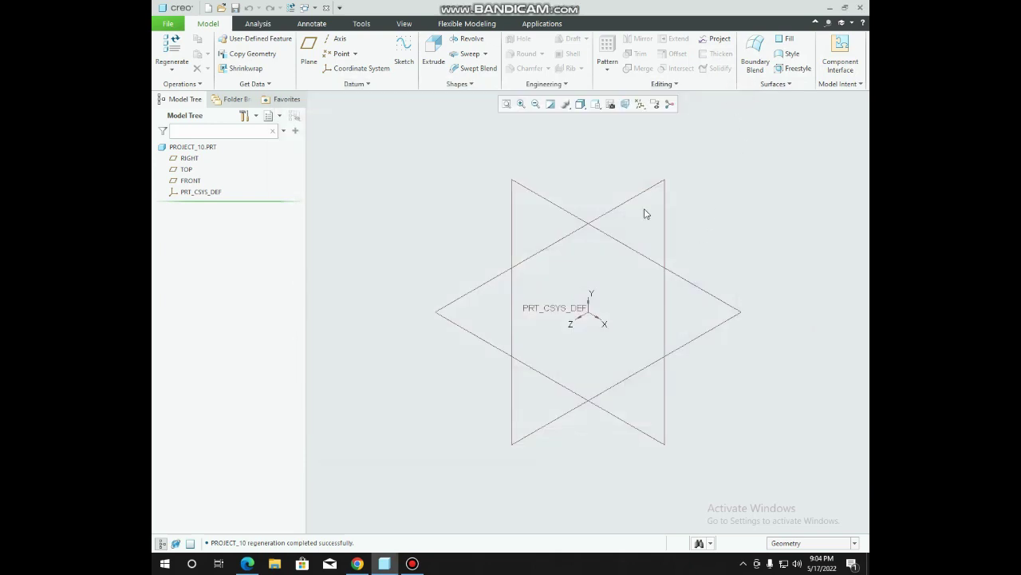
Step: Start an extrude on the TOP plane and sketch a centred rectangle at the origin
{"action": "left_click", "coordinate": [429, 53]}
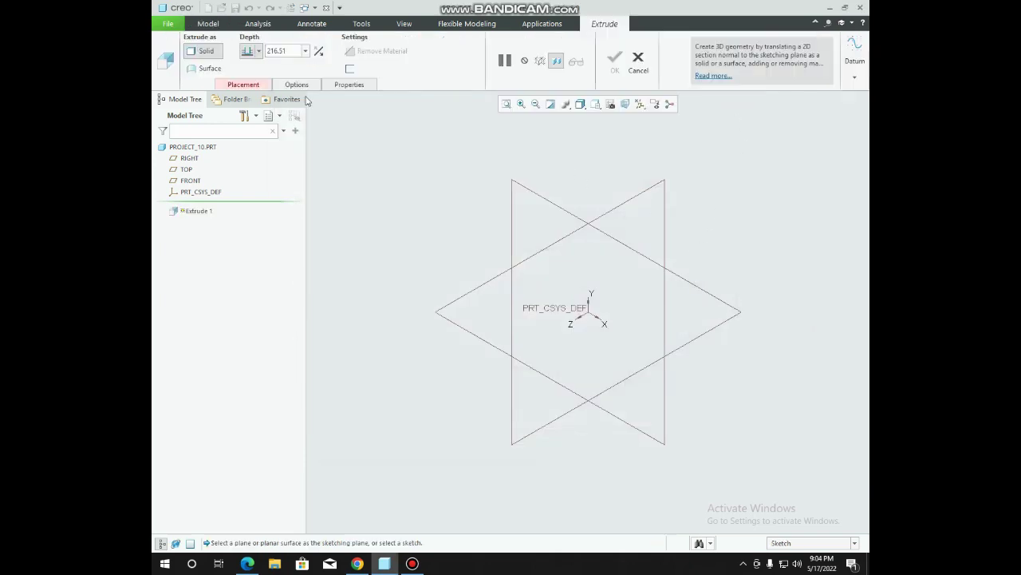
{"action": "left_click", "coordinate": [184, 169]}
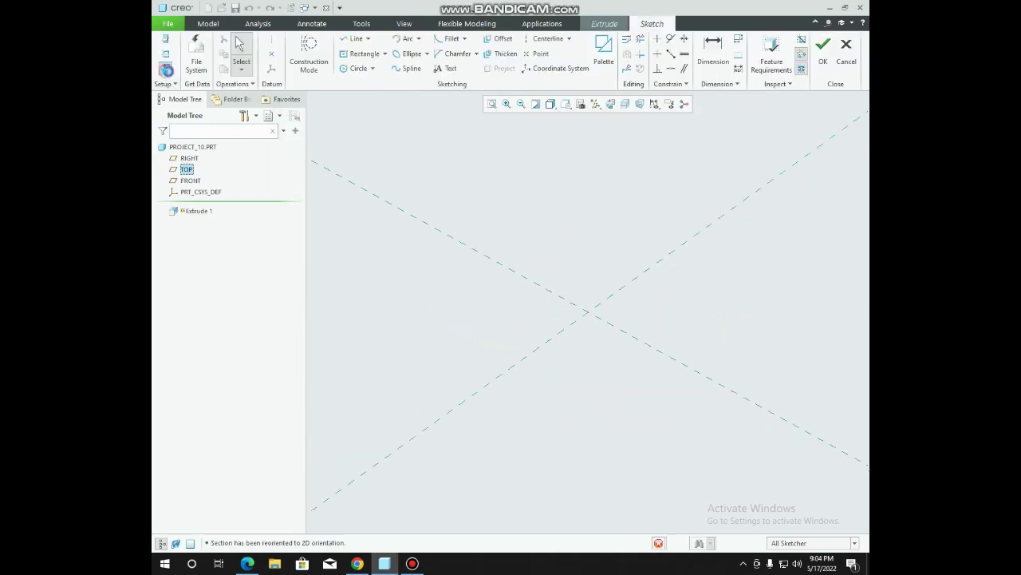
{"action": "left_click", "coordinate": [364, 54]}
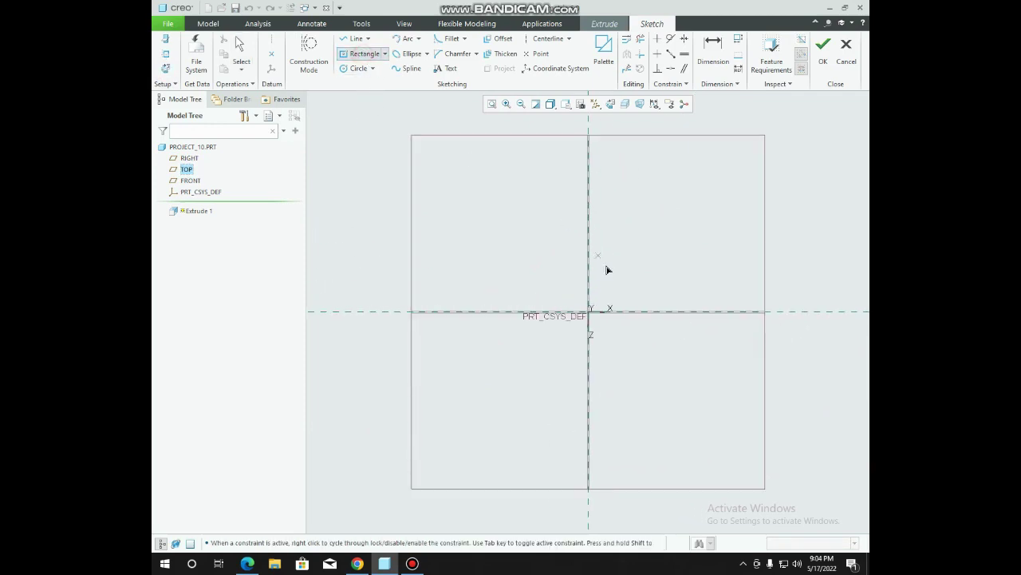
{"action": "left_click", "coordinate": [589, 312]}
{"action": "left_click", "coordinate": [679, 372]}
{"action": "middle_click", "coordinate": [598, 406]}
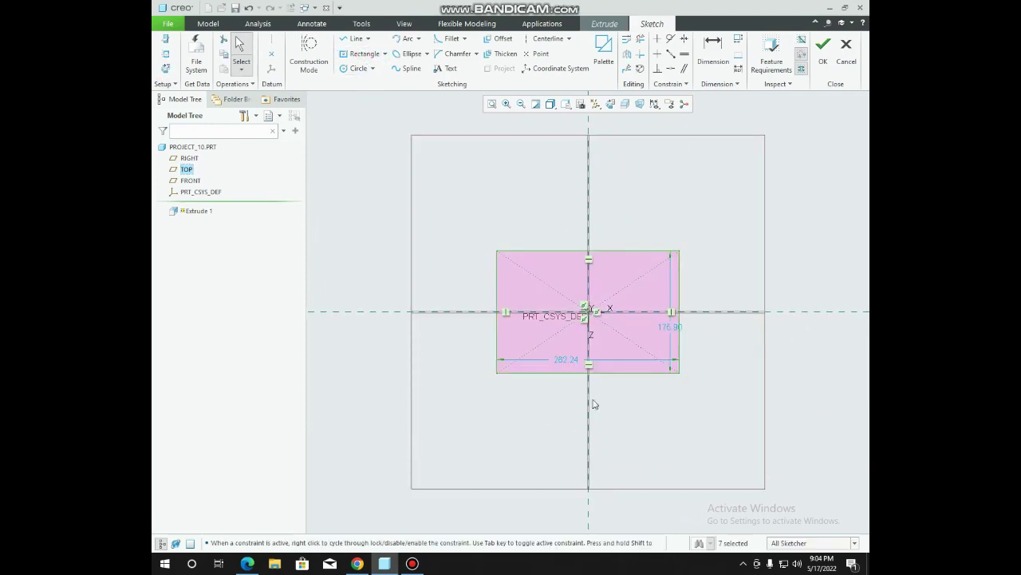
{"action": "left_click", "coordinate": [569, 389]}
Step: Set the rectangle width to 3.125 and adjust its height dimension
{"action": "left_click_drag", "start_coordinate": [569, 364], "coordinate": [568, 397]}
{"action": "double_click", "coordinate": [568, 397]}
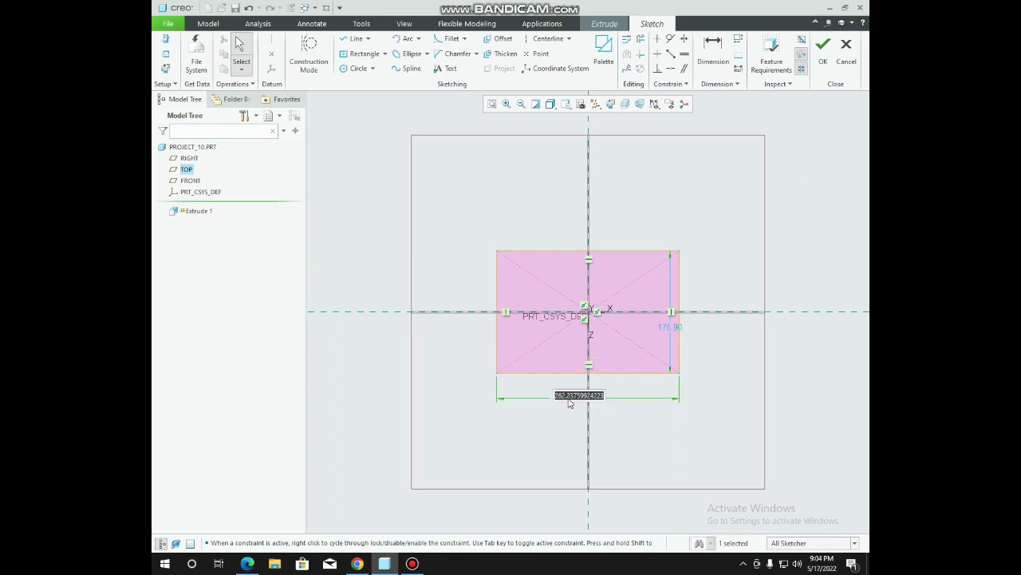
{"action": "type", "text": "3.125"}
{"action": "key", "text": "Return"}
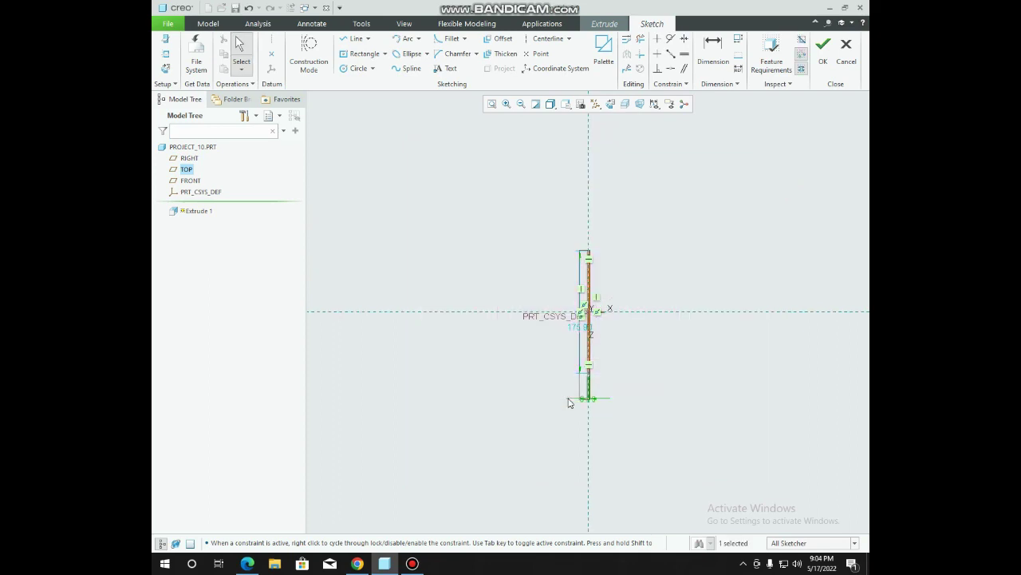
{"action": "left_click_drag", "start_coordinate": [590, 307], "coordinate": [677, 307]}
{"action": "double_click", "coordinate": [679, 311]}
{"action": "type", "text": "1.3"}
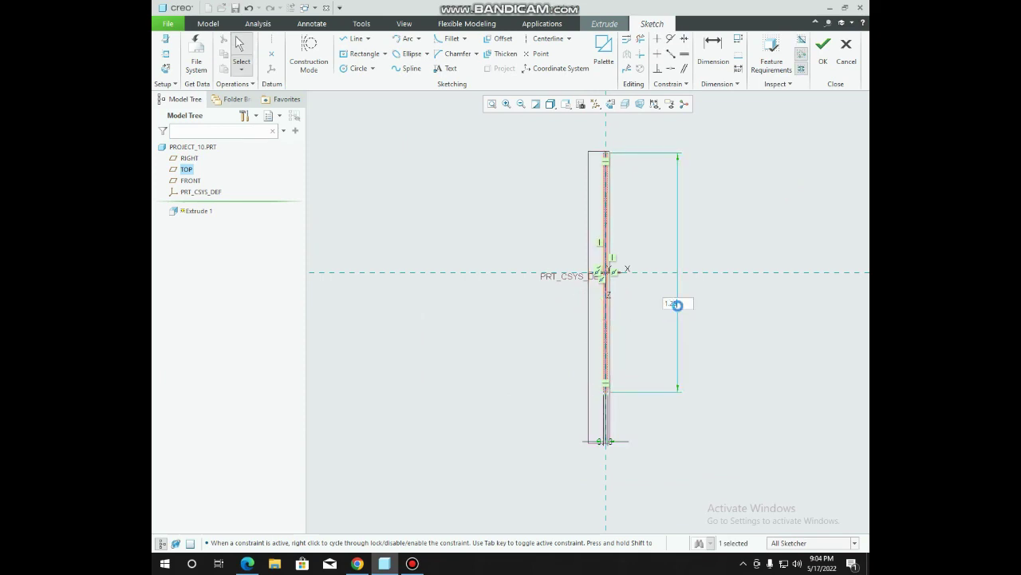
{"action": "key", "text": "Return"}
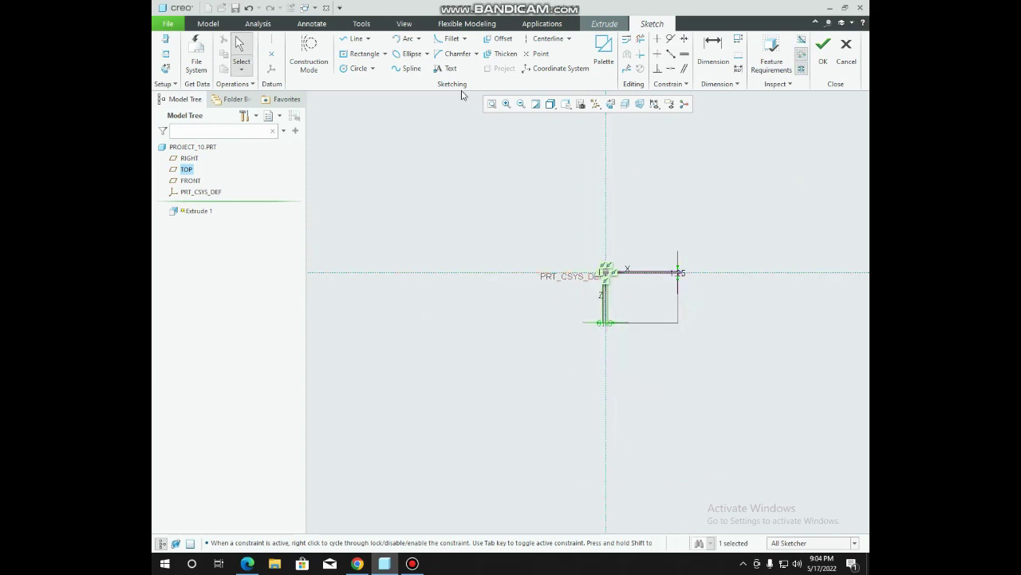
{"action": "left_click", "coordinate": [492, 104]}
Step: Extrude the sketch 1.50 deep into the base block, then compare it with the drawing
{"action": "left_click", "coordinate": [823, 45]}
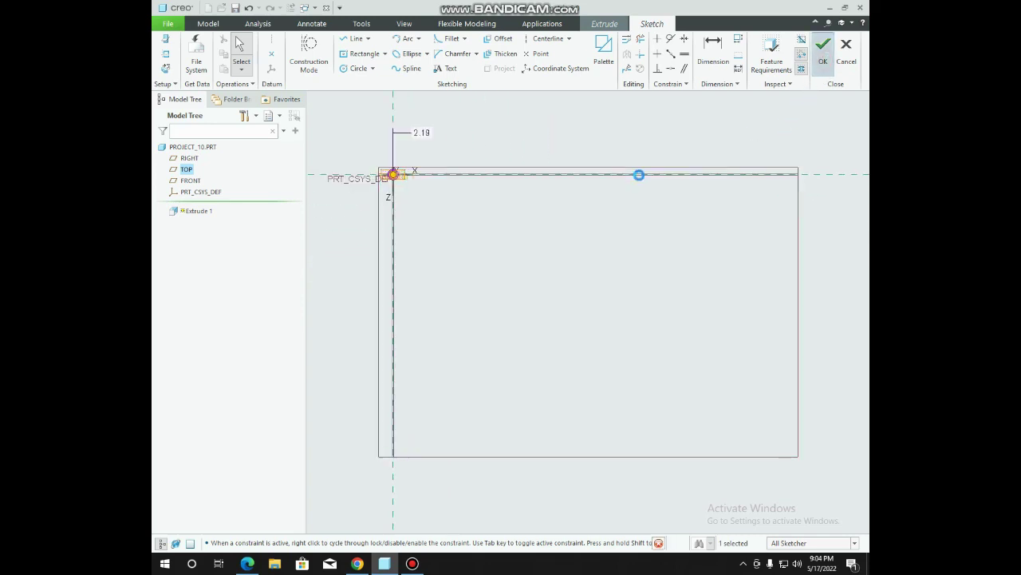
{"action": "left_click", "coordinate": [505, 105]}
{"action": "double_click", "coordinate": [295, 51]}
{"action": "type", "text": "1.5"}
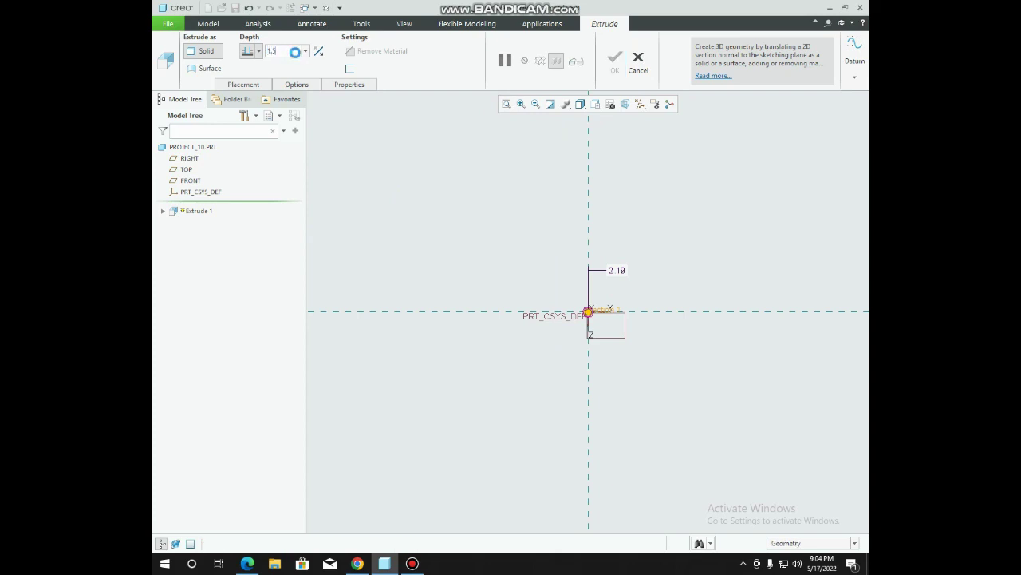
{"action": "key", "text": "Return"}
{"action": "left_click", "coordinate": [614, 57]}
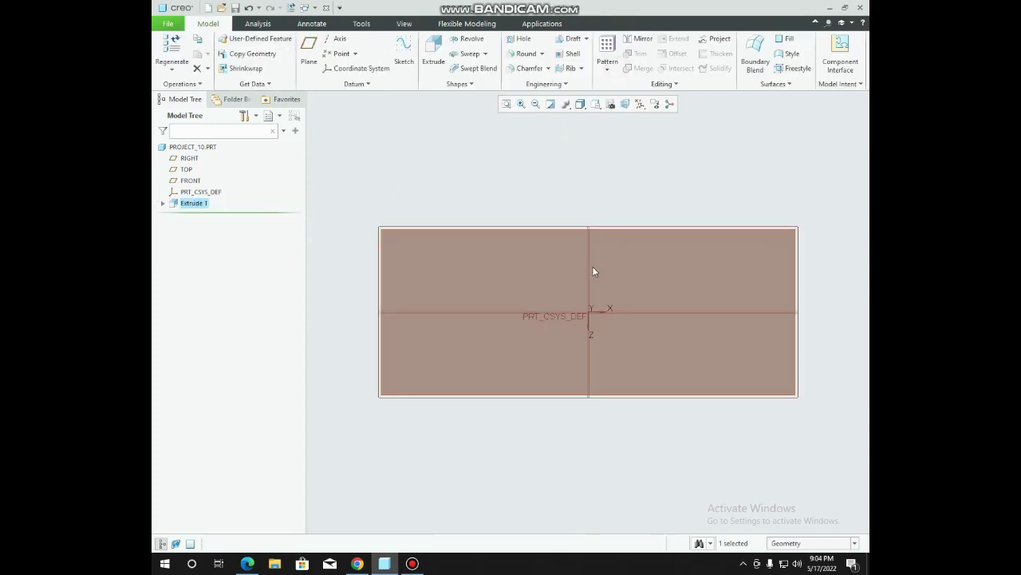
{"action": "key", "text": "ctrl+d"}
{"action": "left_click", "coordinate": [333, 311]}
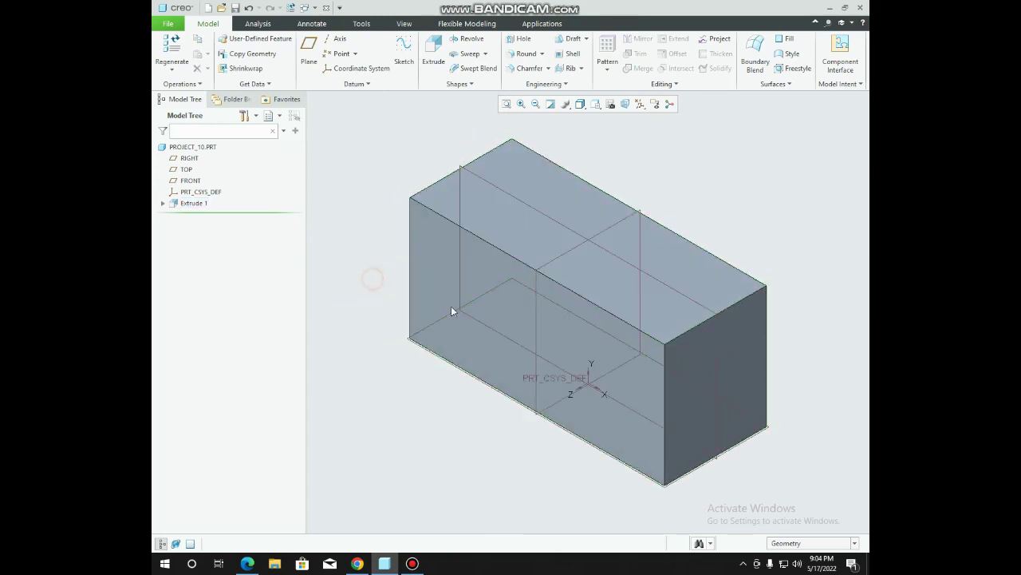
{"action": "left_click", "coordinate": [248, 563]}
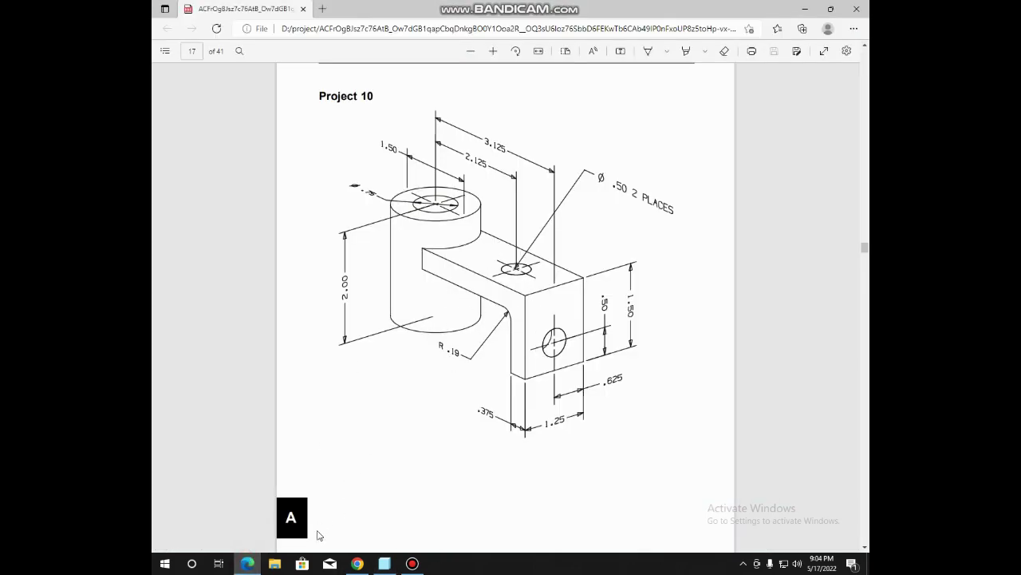
{"action": "left_click", "coordinate": [384, 563]}
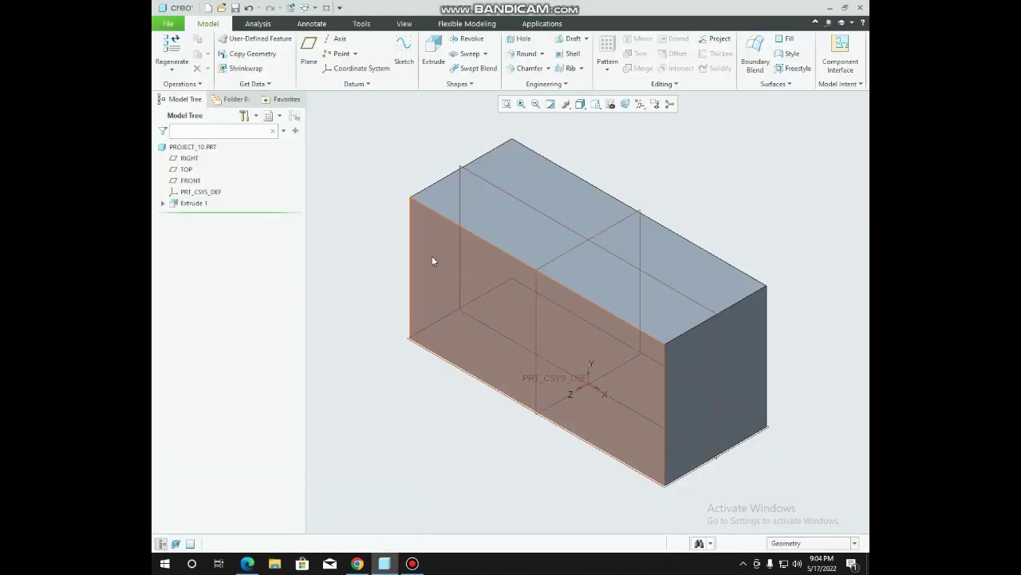
Step: Start a shell and pick the front, right end and two more faces to remove
{"action": "left_click", "coordinate": [566, 55]}
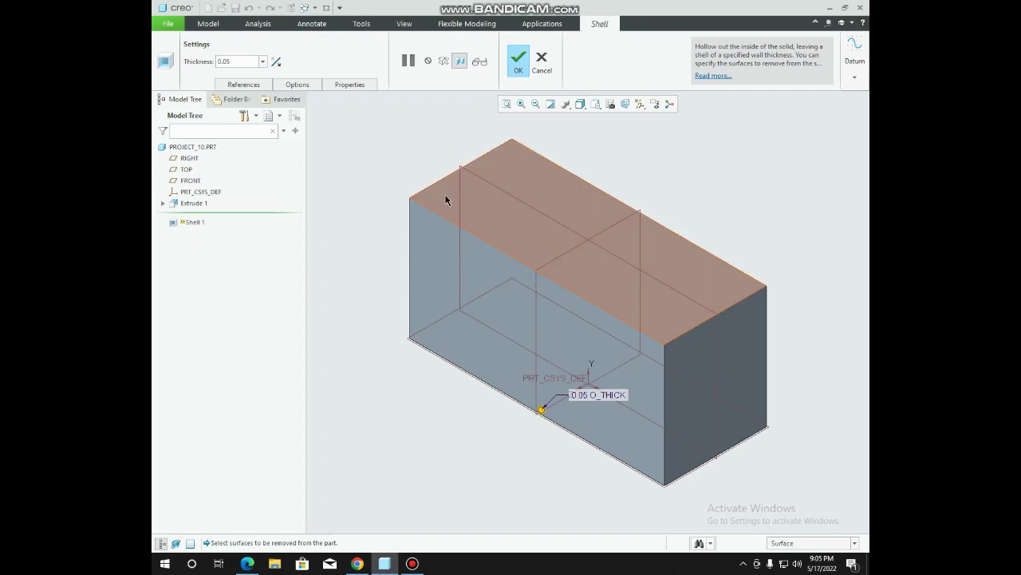
{"action": "left_click", "coordinate": [424, 232]}
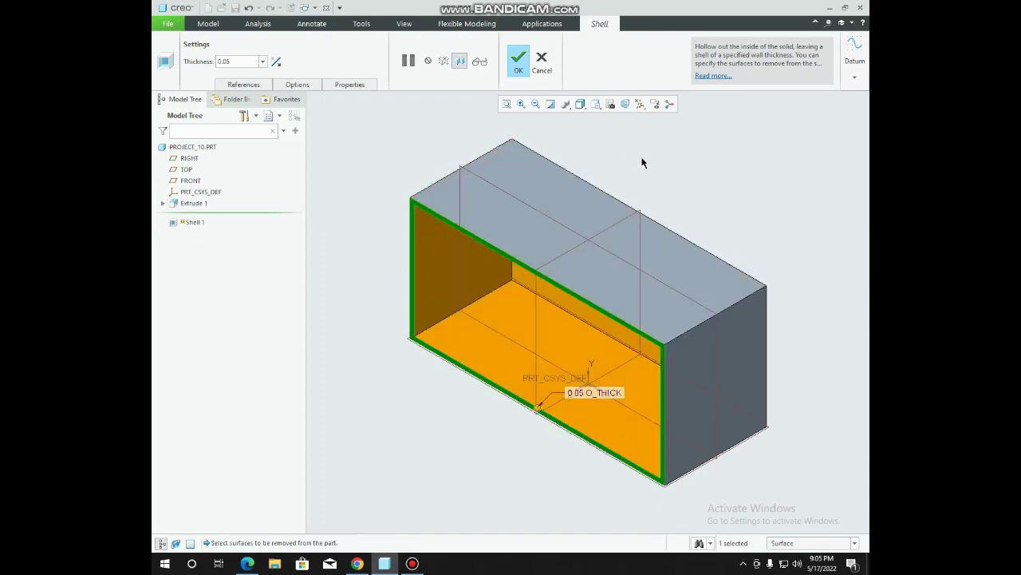
{"action": "scroll", "coordinate": [589, 180], "scroll_direction": "up", "scroll_amount": 3}
{"action": "scroll", "coordinate": [703, 276], "scroll_direction": "down", "scroll_amount": 5}
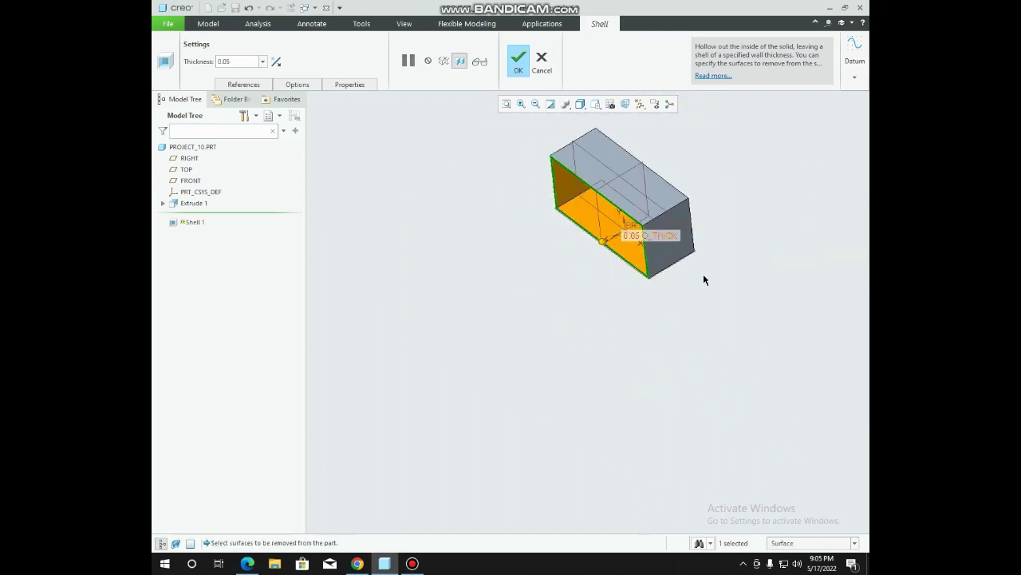
{"action": "left_click", "coordinate": [686, 245], "text": "ctrl"}
{"action": "middle_click_drag", "start_coordinate": [613, 323], "coordinate": [624, 392]}
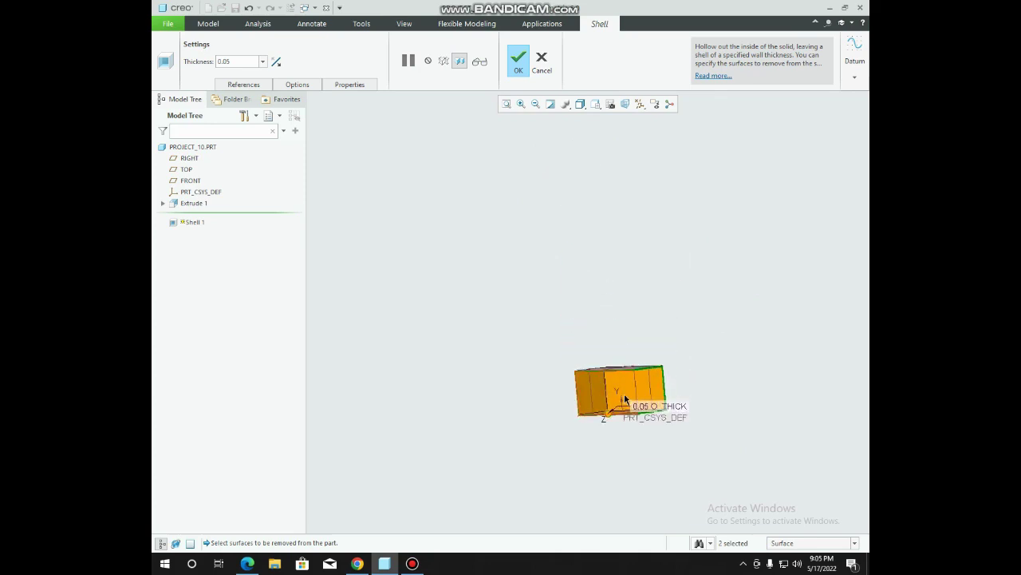
{"action": "mouse_move", "coordinate": [603, 426]}
{"action": "middle_mouse_down"}
{"action": "mouse_move", "coordinate": [648, 429]}
{"action": "mouse_move", "coordinate": [490, 474]}
{"action": "middle_mouse_up"}
{"action": "left_click", "coordinate": [648, 429], "text": "ctrl"}
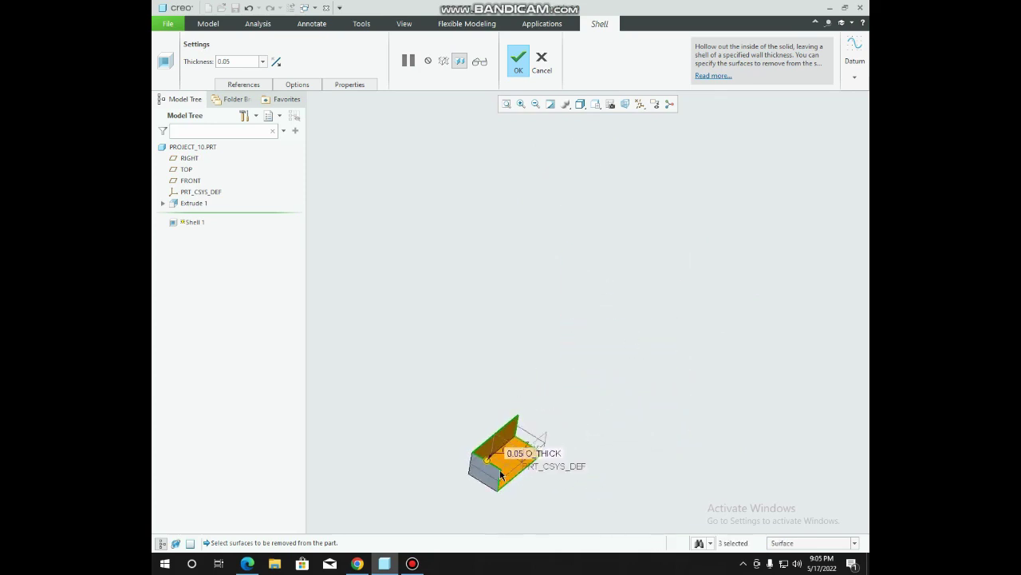
{"action": "left_click", "coordinate": [490, 477], "text": "ctrl"}
{"action": "middle_click_drag", "start_coordinate": [577, 405], "coordinate": [452, 256]}
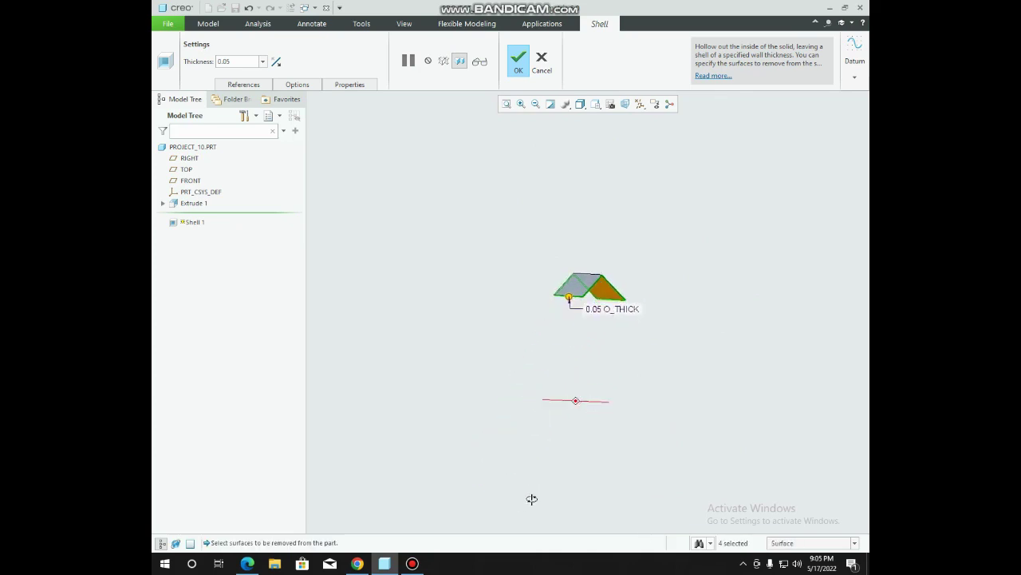
Step: Drop one surface from the removed-faces list and add a different surface instead
{"action": "left_click", "coordinate": [243, 84]}
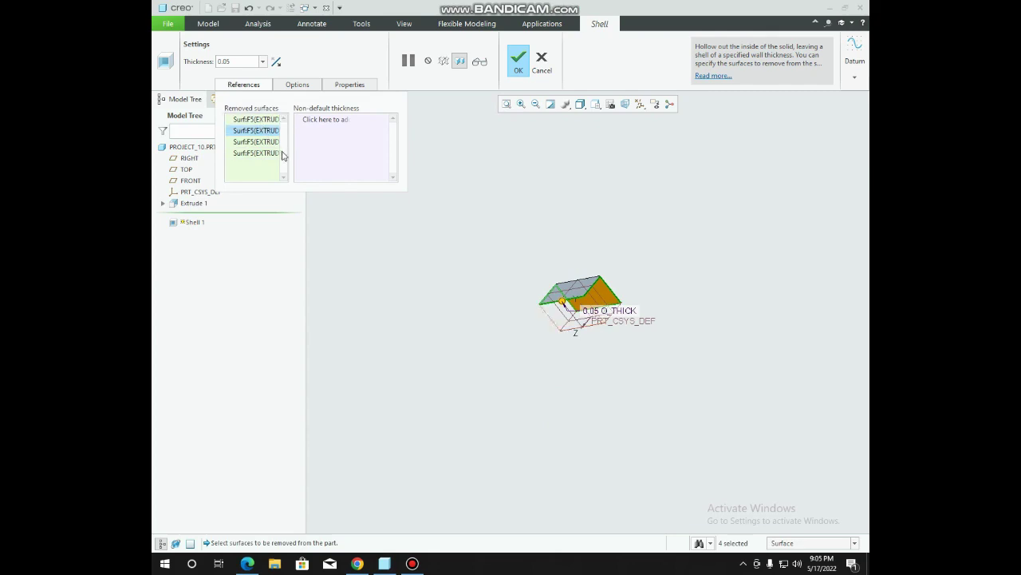
{"action": "right_click", "coordinate": [273, 132]}
{"action": "left_click", "coordinate": [287, 136]}
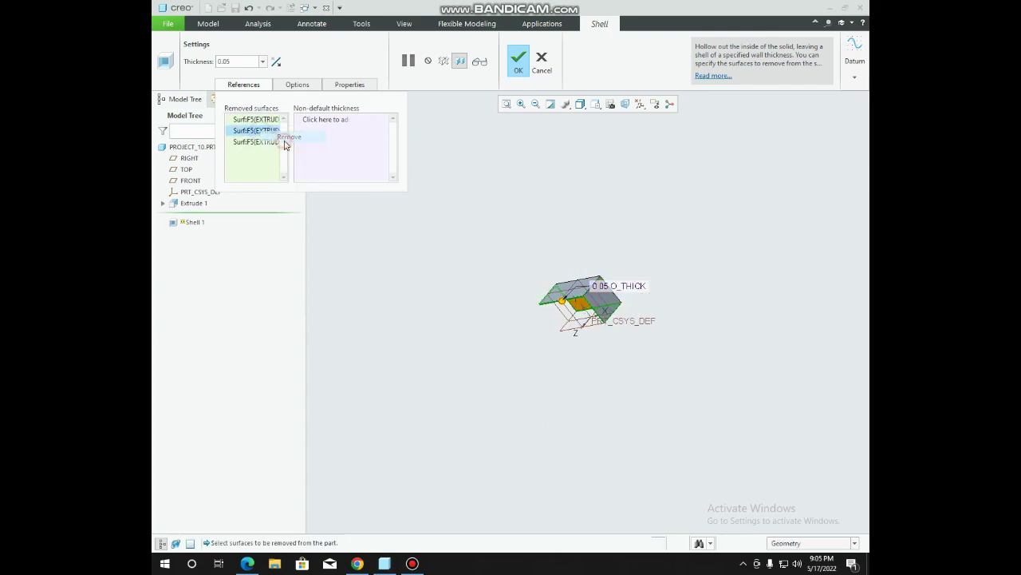
{"action": "middle_click_drag", "start_coordinate": [709, 299], "coordinate": [643, 228]}
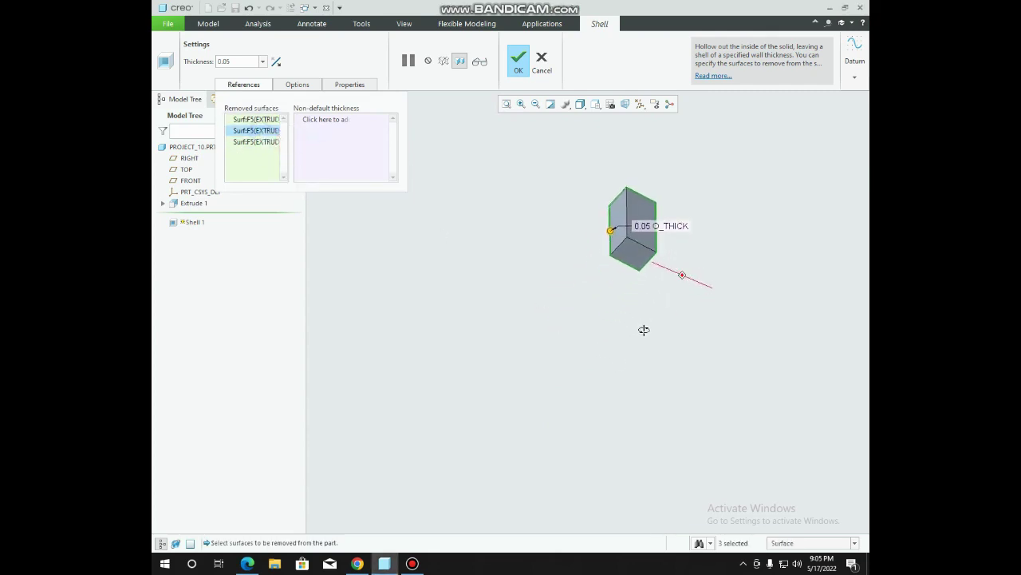
{"action": "left_click", "coordinate": [634, 232]}
{"action": "mouse_move", "coordinate": [634, 232]}
{"action": "middle_mouse_down"}
{"action": "mouse_move", "coordinate": [488, 335]}
{"action": "mouse_move", "coordinate": [529, 306]}
{"action": "mouse_move", "coordinate": [514, 331]}
{"action": "middle_mouse_up"}
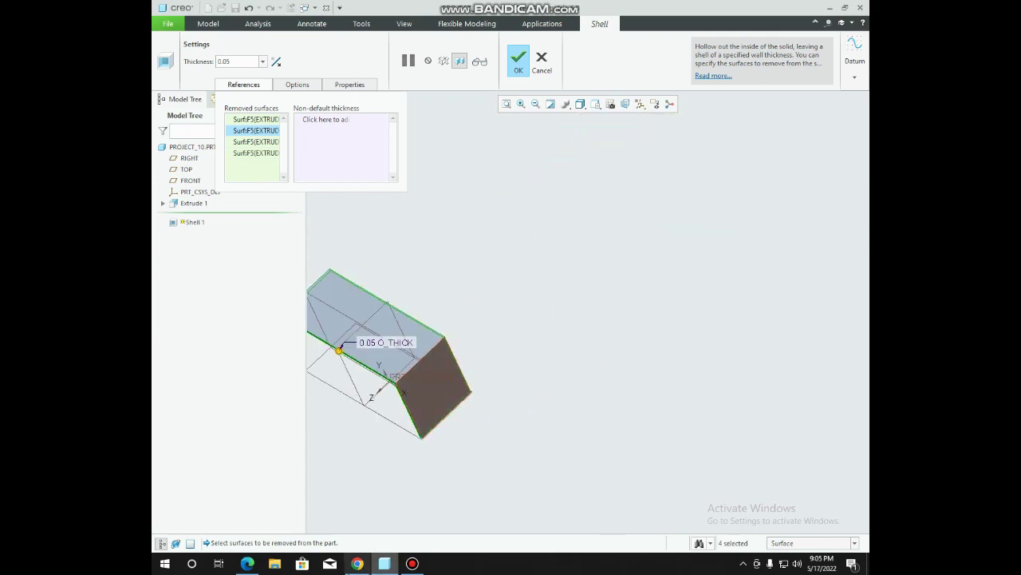
Step: Set the shell thickness to 0.375, finish it, and check the Project 10 drawing
{"action": "left_click", "coordinate": [247, 563]}
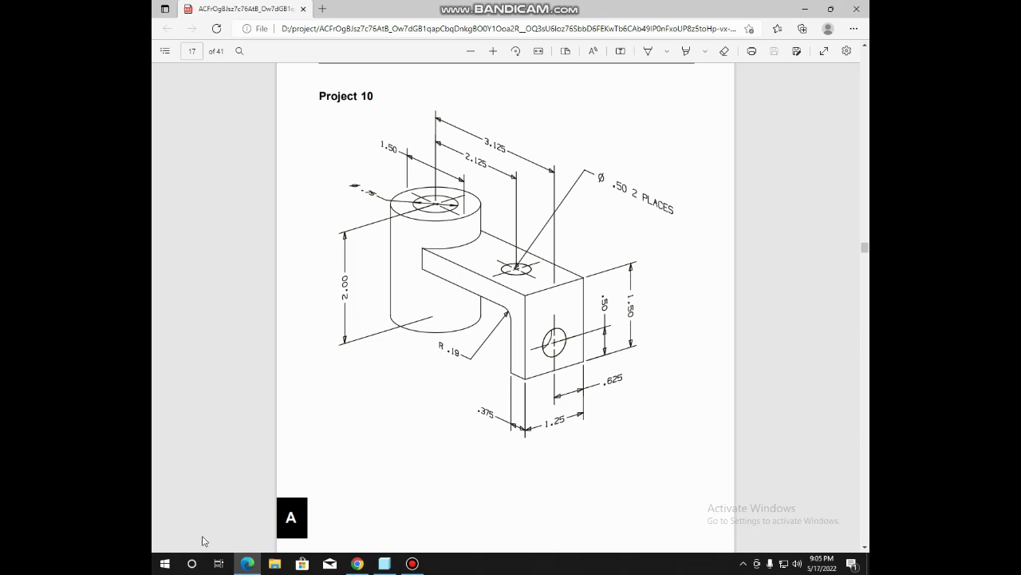
{"action": "left_click", "coordinate": [384, 564]}
{"action": "double_click", "coordinate": [250, 63]}
{"action": "type", "text": ".375"}
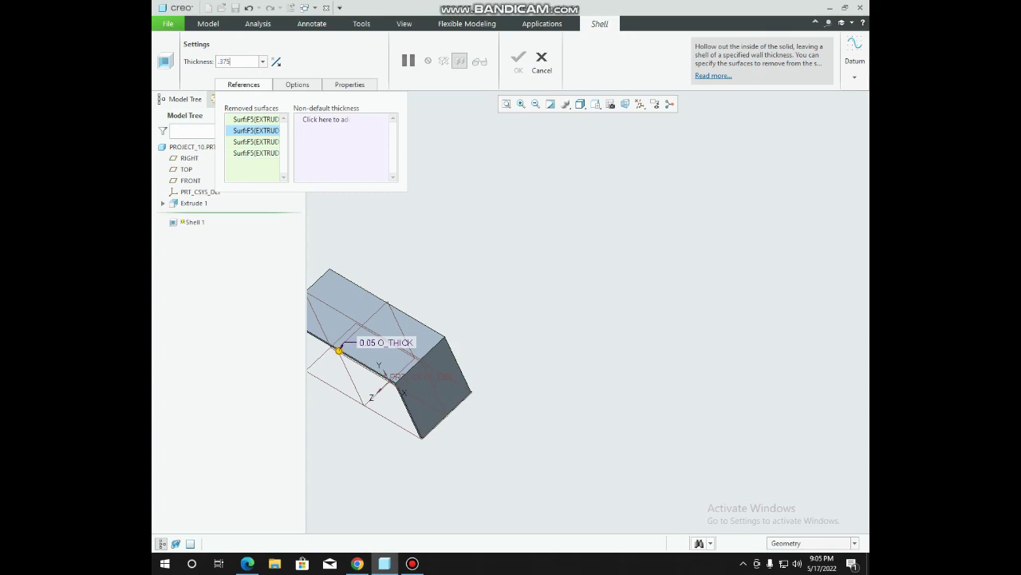
{"action": "key", "text": "Return"}
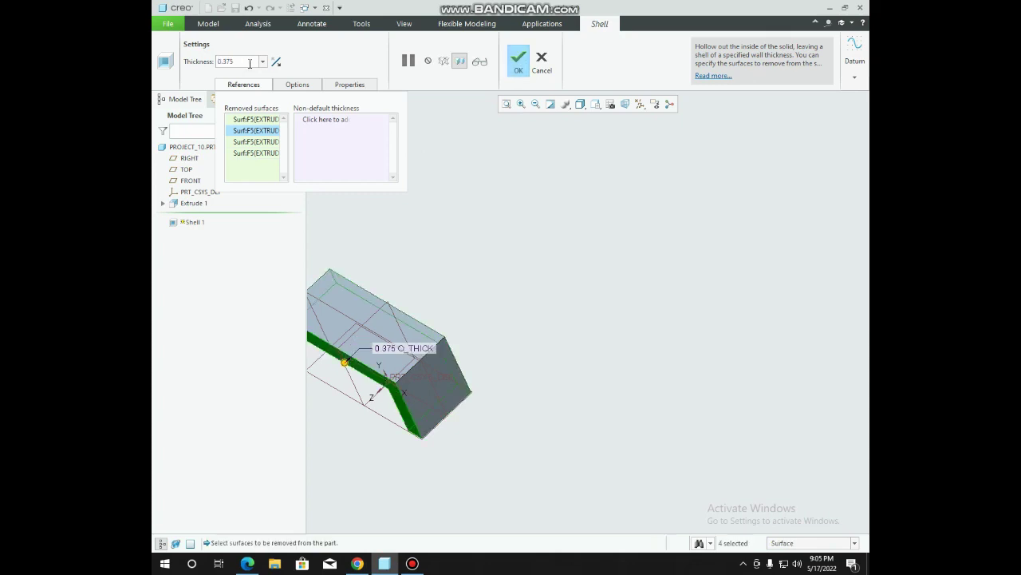
{"action": "middle_click", "coordinate": [603, 149]}
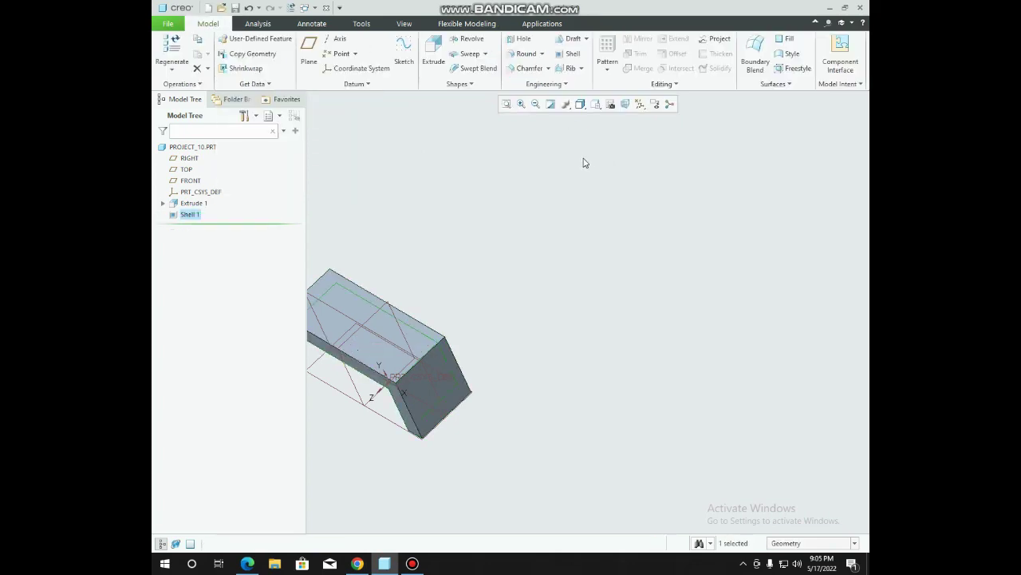
{"action": "key", "text": "ctrl+d"}
{"action": "left_click", "coordinate": [403, 394]}
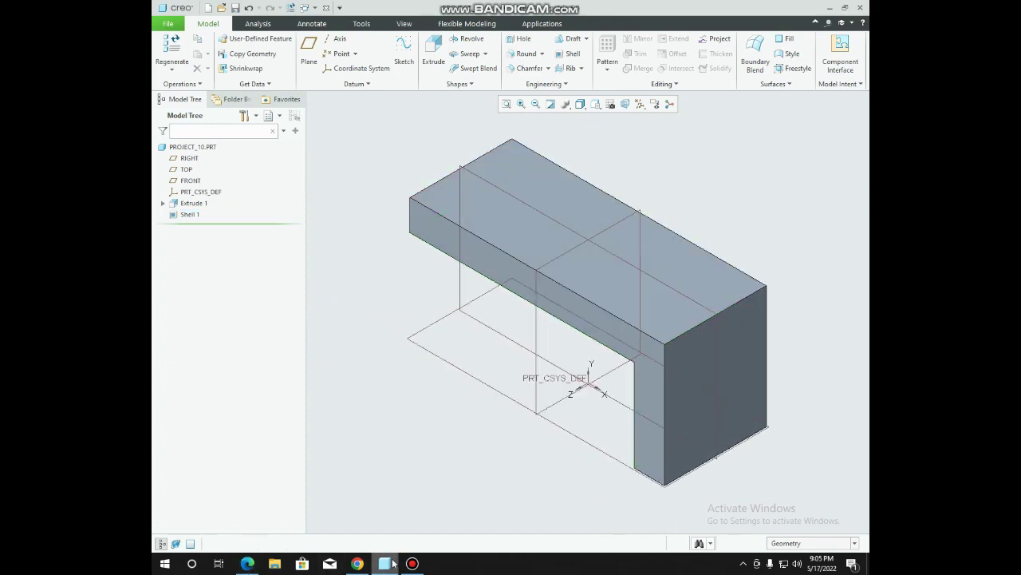
{"action": "left_click", "coordinate": [393, 563]}
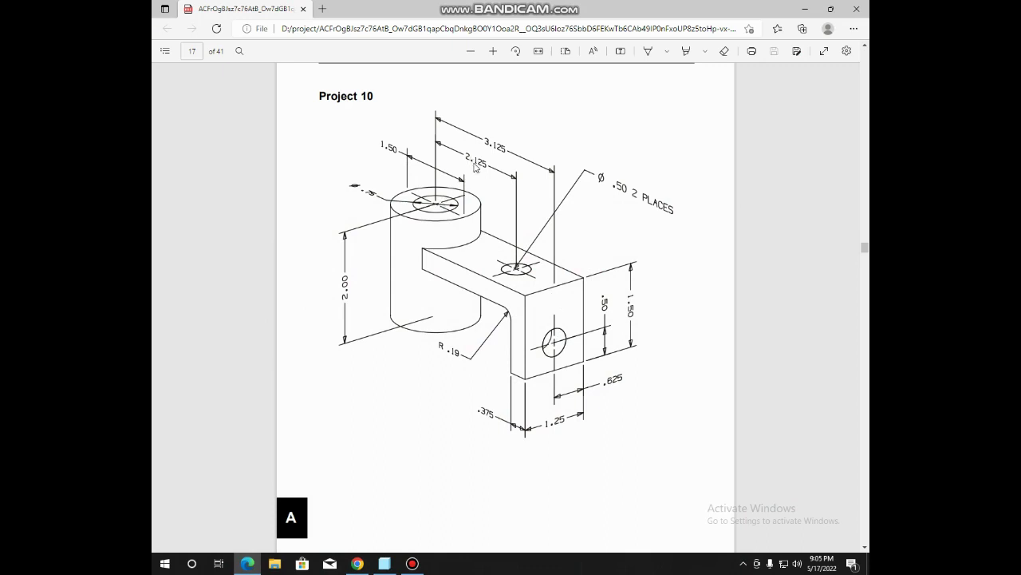
Step: Start a new extrude on the part's top face and sketch a circle at the left end
{"action": "left_click", "coordinate": [384, 564]}
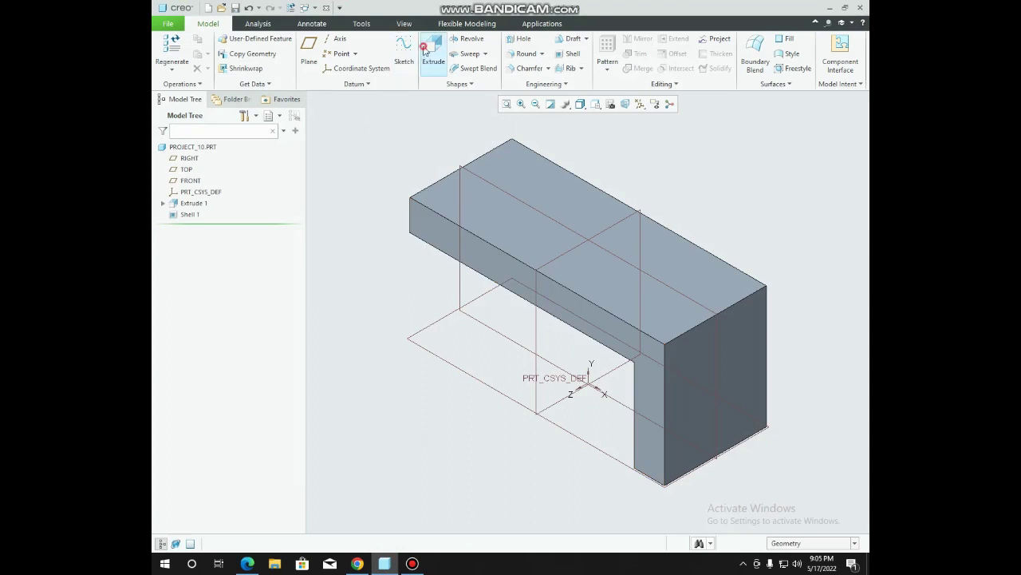
{"action": "left_click", "coordinate": [433, 55]}
{"action": "left_click", "coordinate": [442, 207]}
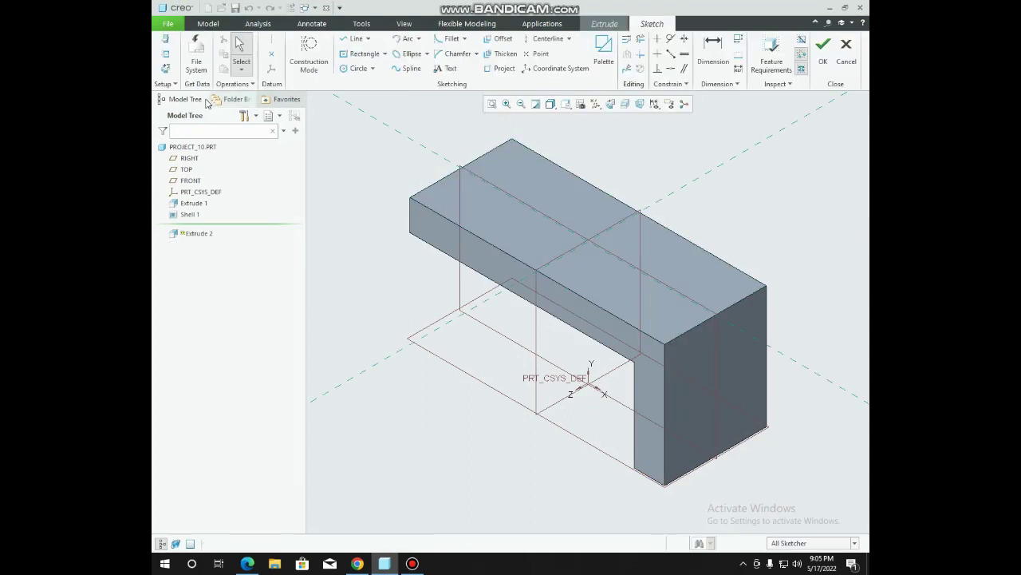
{"action": "left_click", "coordinate": [366, 68]}
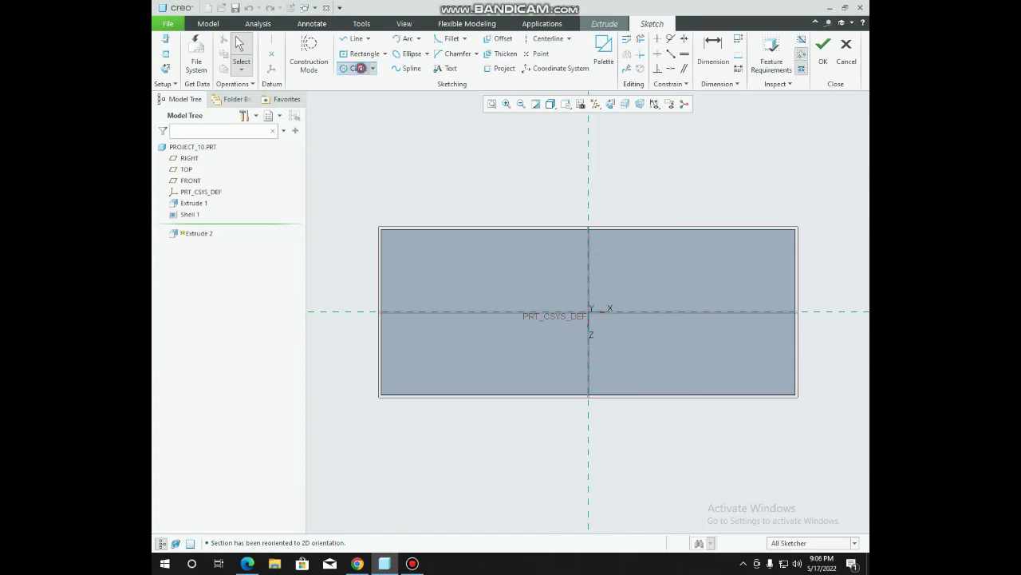
{"action": "left_click", "coordinate": [394, 313]}
{"action": "left_click", "coordinate": [410, 330]}
{"action": "middle_click", "coordinate": [390, 344]}
Step: Set the circle diameter to 1.50
{"action": "scroll", "coordinate": [390, 344], "scroll_direction": "down", "scroll_amount": 2}
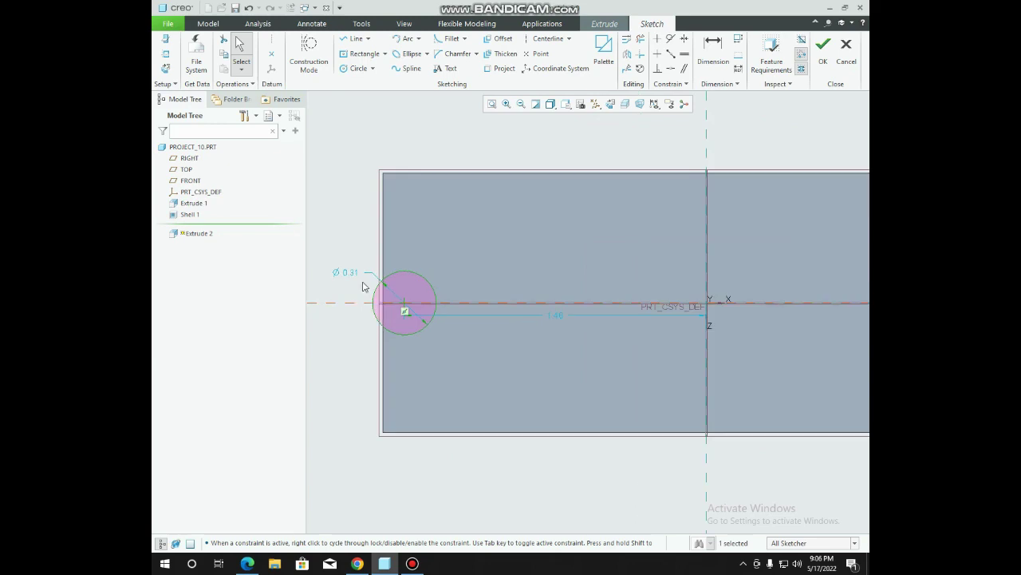
{"action": "double_click", "coordinate": [356, 274]}
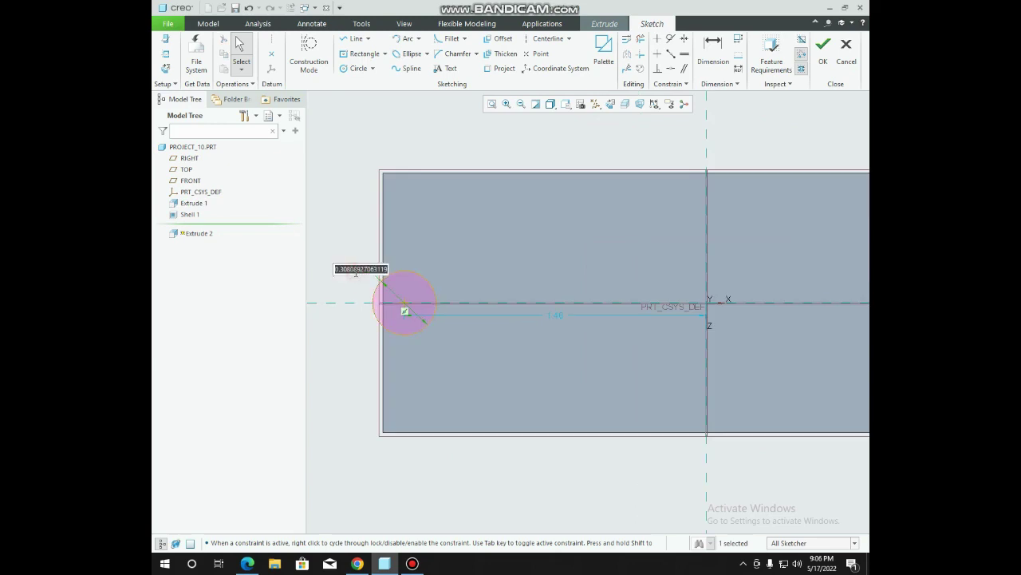
{"action": "type", "text": "1.5"}
{"action": "key", "text": "Return"}
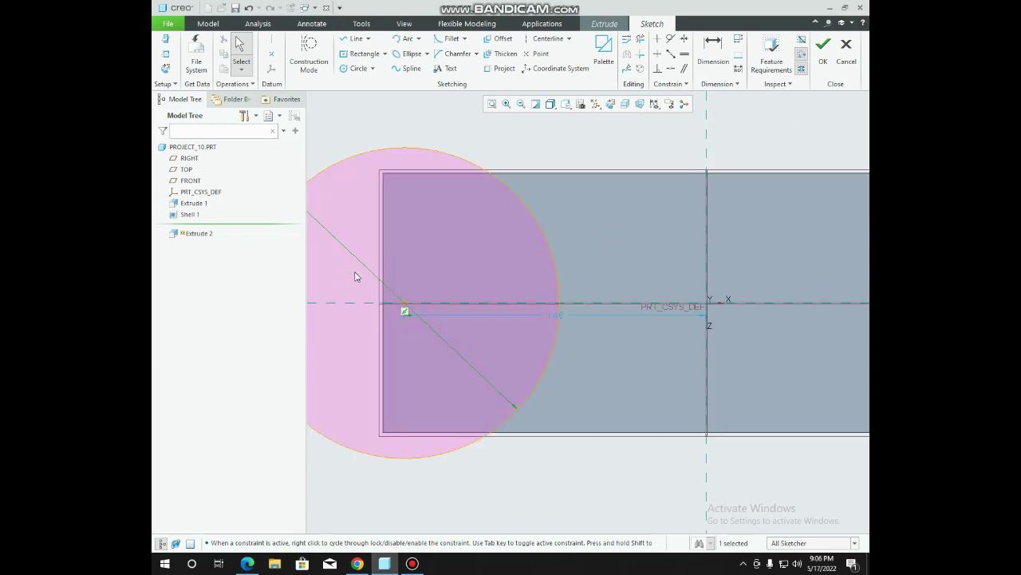
{"action": "scroll", "coordinate": [431, 299], "scroll_direction": "down", "scroll_amount": 2}
{"action": "scroll", "coordinate": [479, 307], "scroll_direction": "down", "scroll_amount": 3}
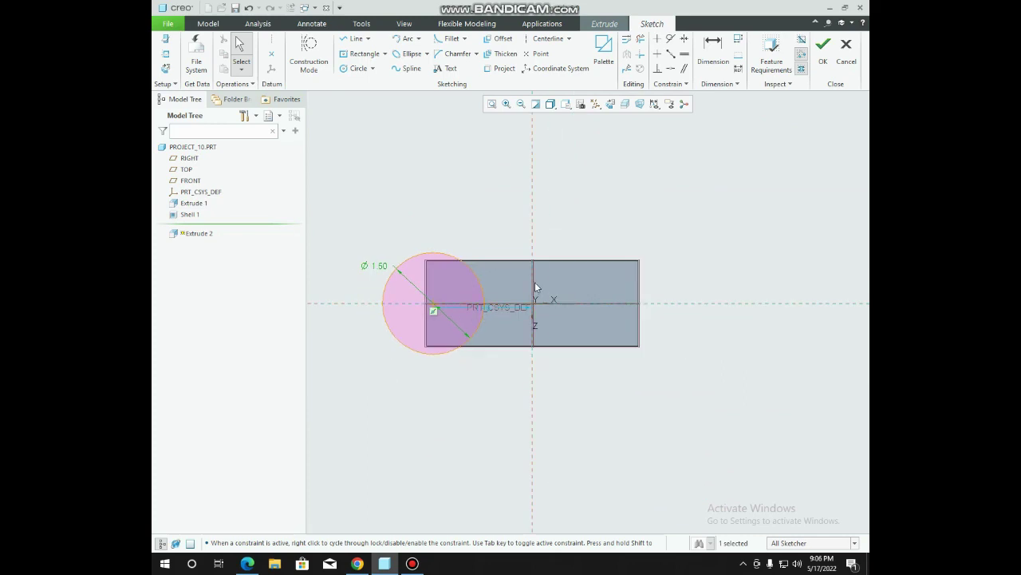
Step: Dimension the circle centre 3.13 from the arm's end, then extrude it downward
{"action": "left_click", "coordinate": [712, 49]}
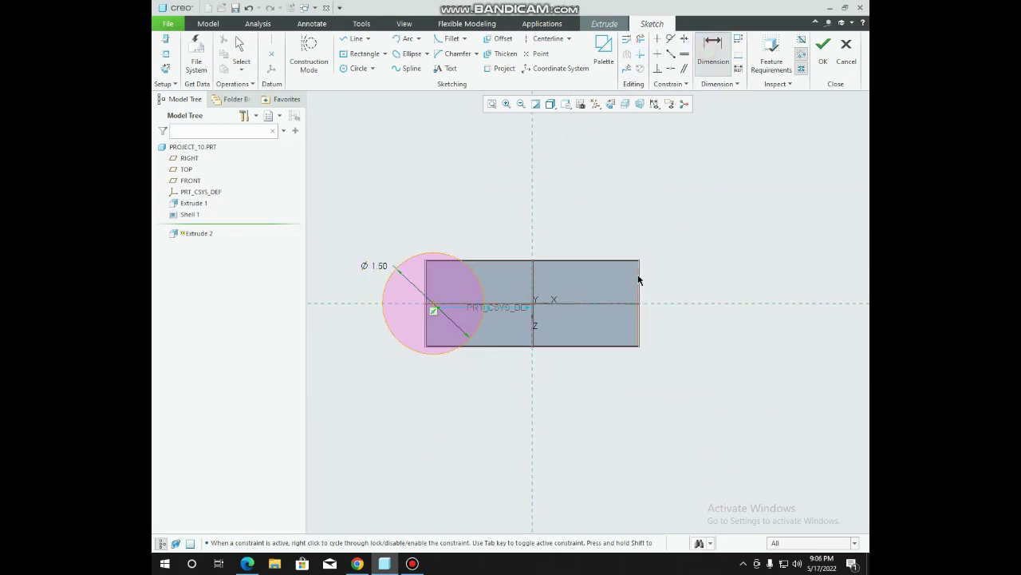
{"action": "scroll", "coordinate": [638, 272], "scroll_direction": "up", "scroll_amount": 5}
{"action": "scroll", "coordinate": [662, 267], "scroll_direction": "down", "scroll_amount": 5}
{"action": "scroll", "coordinate": [422, 296], "scroll_direction": "up", "scroll_amount": 4}
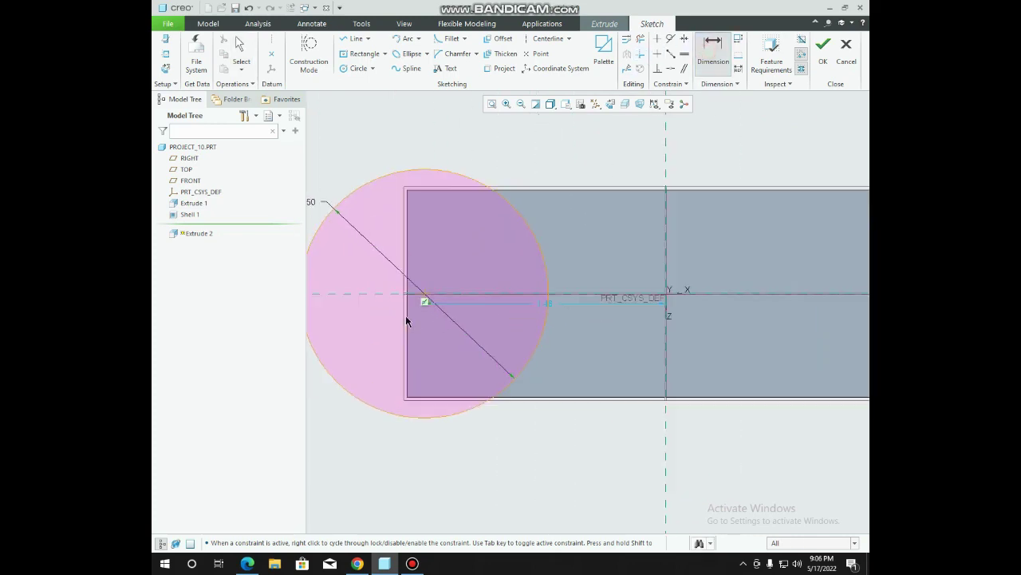
{"action": "scroll", "coordinate": [431, 294], "scroll_direction": "up", "scroll_amount": 1}
{"action": "scroll", "coordinate": [506, 315], "scroll_direction": "down", "scroll_amount": 3}
{"action": "middle_click", "coordinate": [542, 227]}
{"action": "type", "text": "3."}
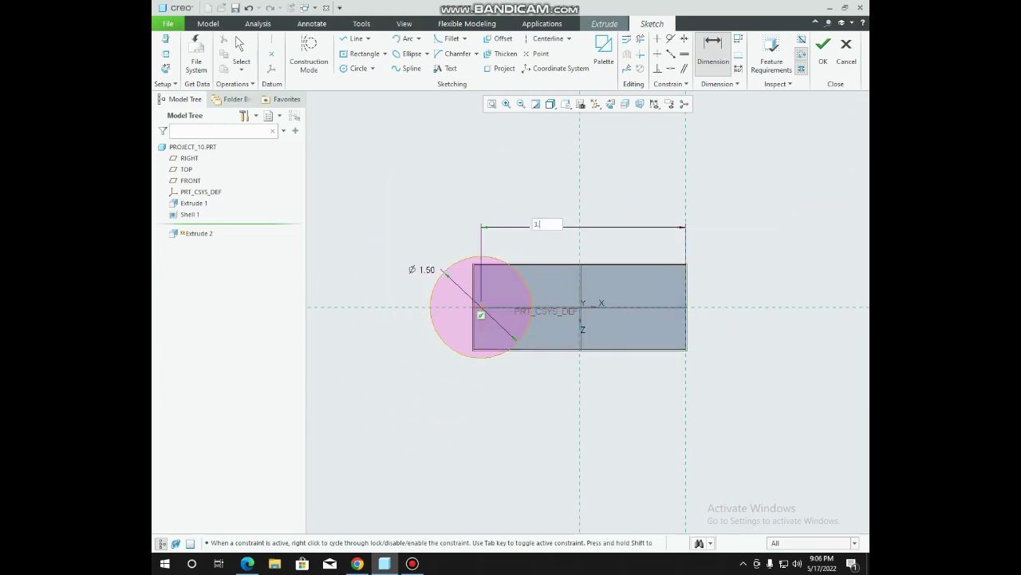
{"action": "type", "text": "5"}
{"action": "key", "text": "Return"}
{"action": "scroll", "coordinate": [461, 311], "scroll_direction": "up", "scroll_amount": 3}
{"action": "scroll", "coordinate": [462, 312], "scroll_direction": "up", "scroll_amount": 2}
{"action": "scroll", "coordinate": [462, 311], "scroll_direction": "down", "scroll_amount": 5}
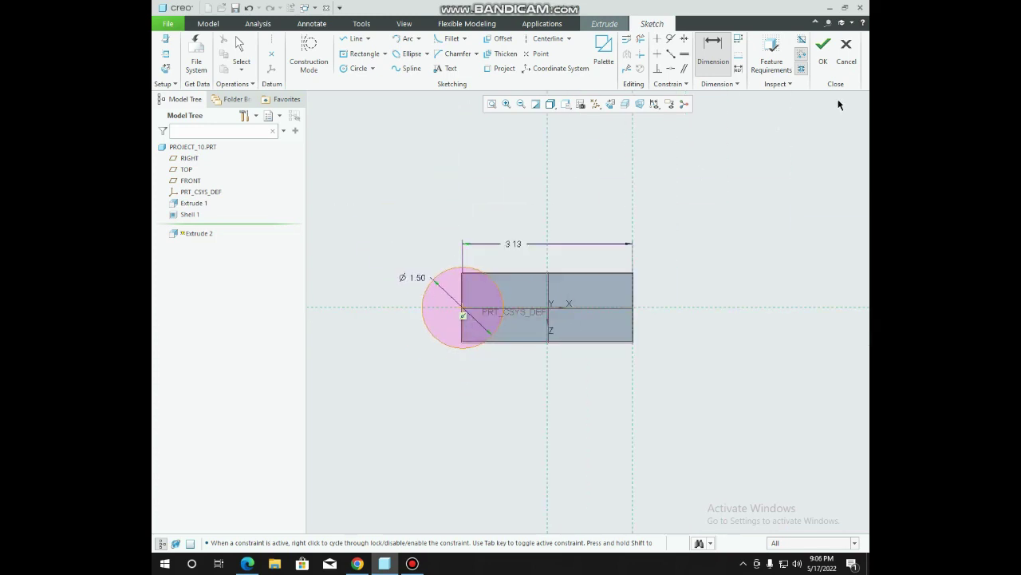
{"action": "left_click", "coordinate": [823, 49]}
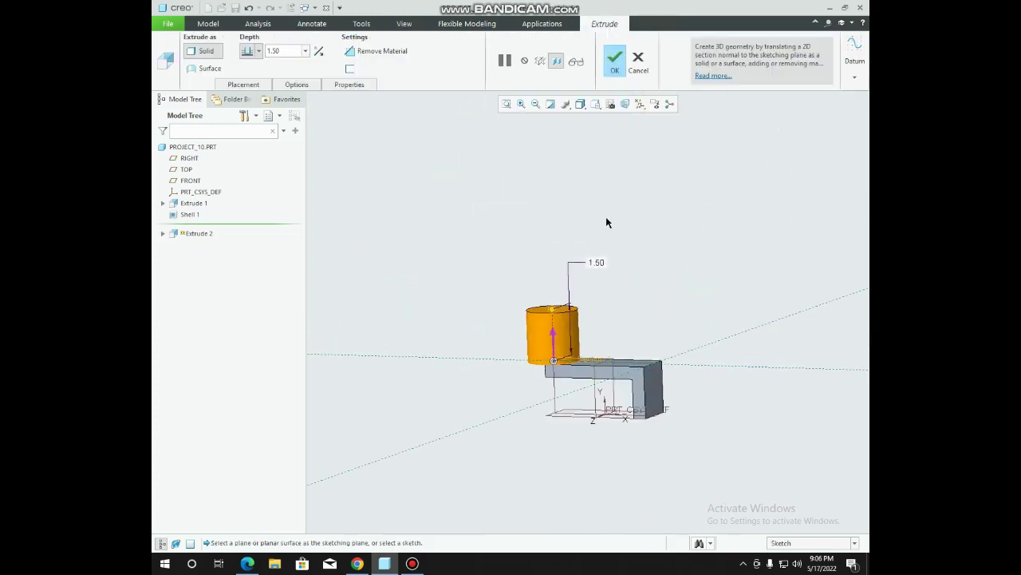
{"action": "left_click", "coordinate": [318, 50]}
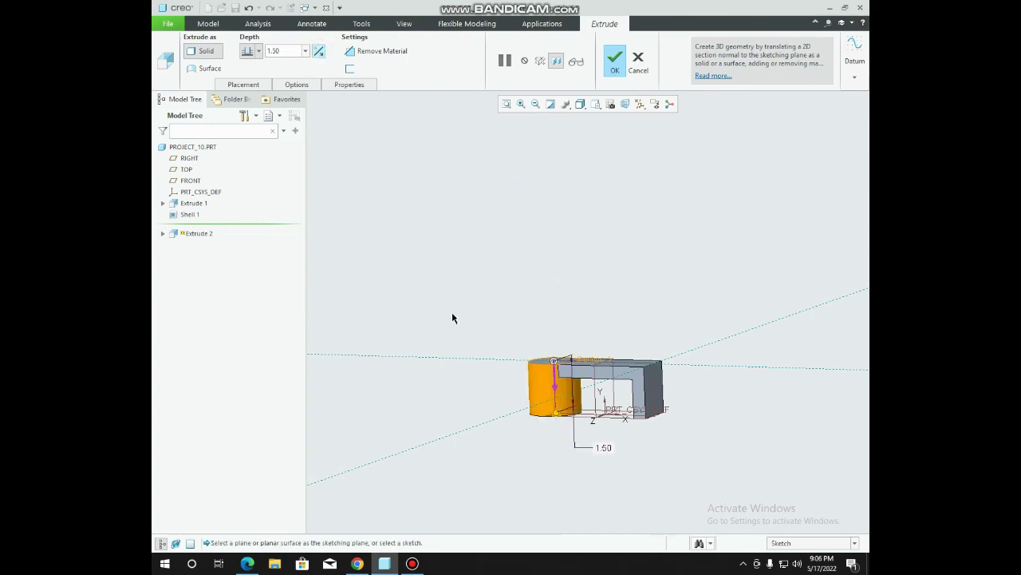
{"action": "left_click", "coordinate": [247, 563]}
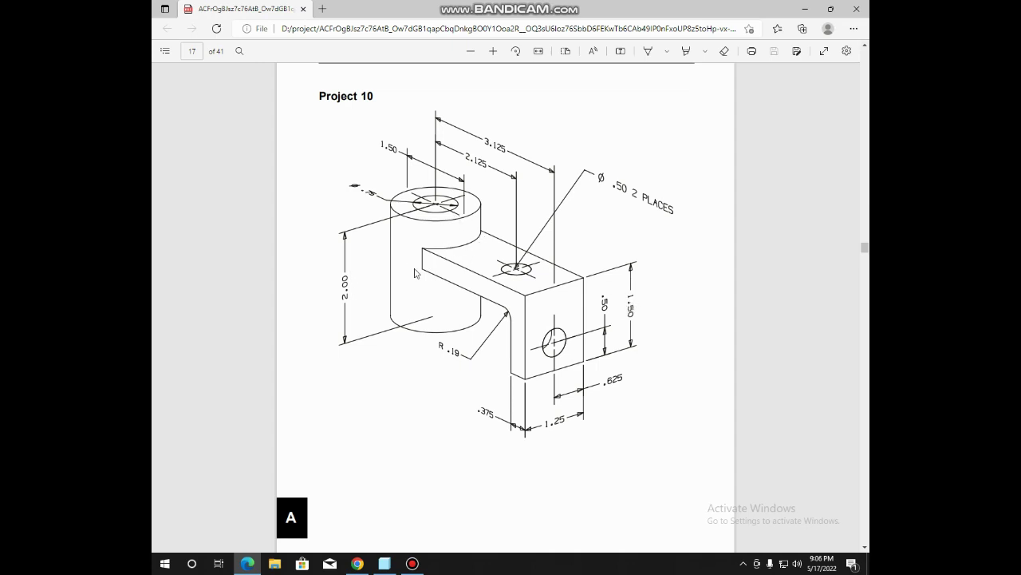
{"action": "left_click", "coordinate": [358, 562]}
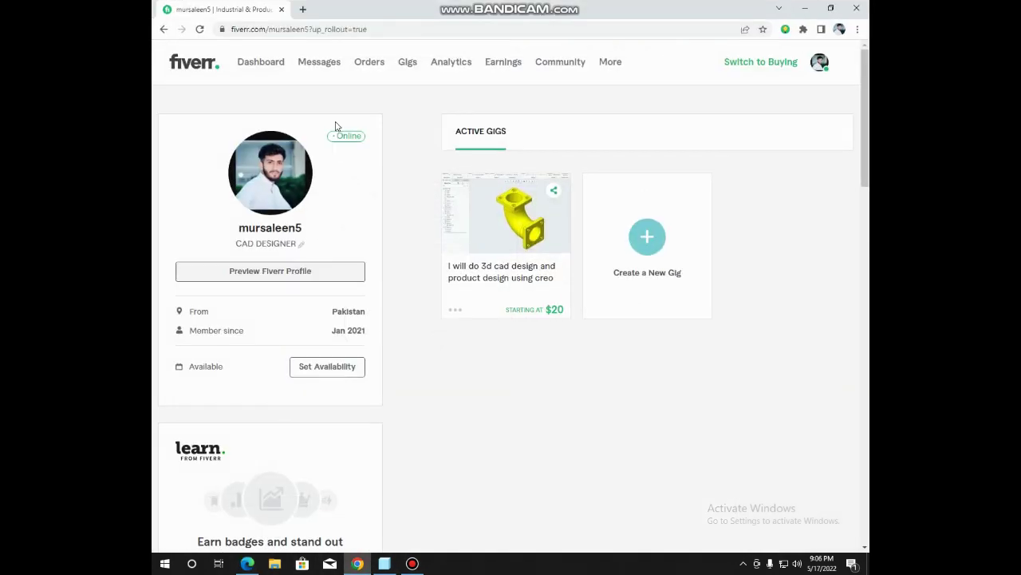
{"action": "left_click", "coordinate": [358, 562]}
{"action": "left_click", "coordinate": [385, 563]}
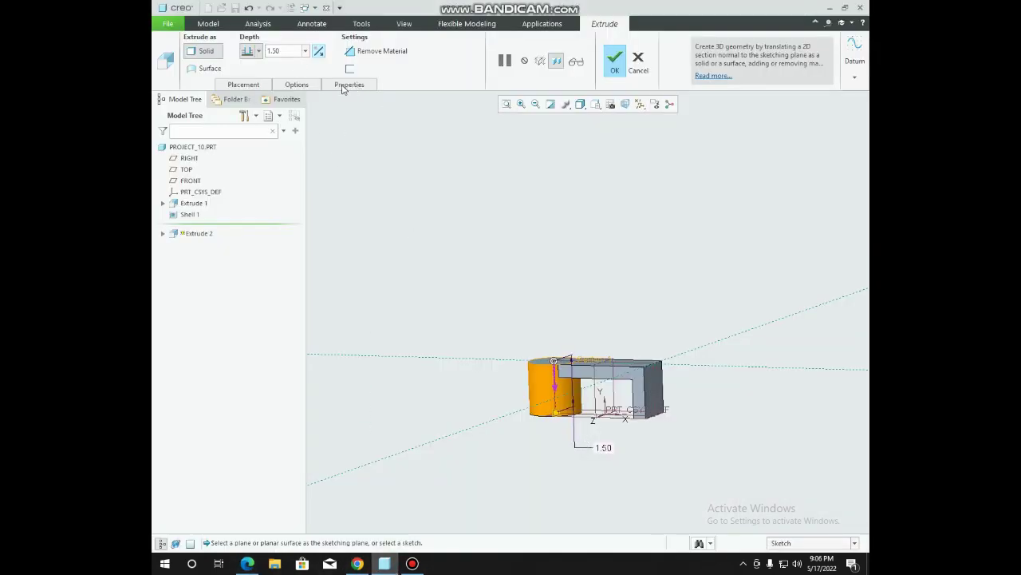
Step: Give the boss a 0.50 blind depth on its second side and finish Extrude 2
{"action": "left_click", "coordinate": [308, 85]}
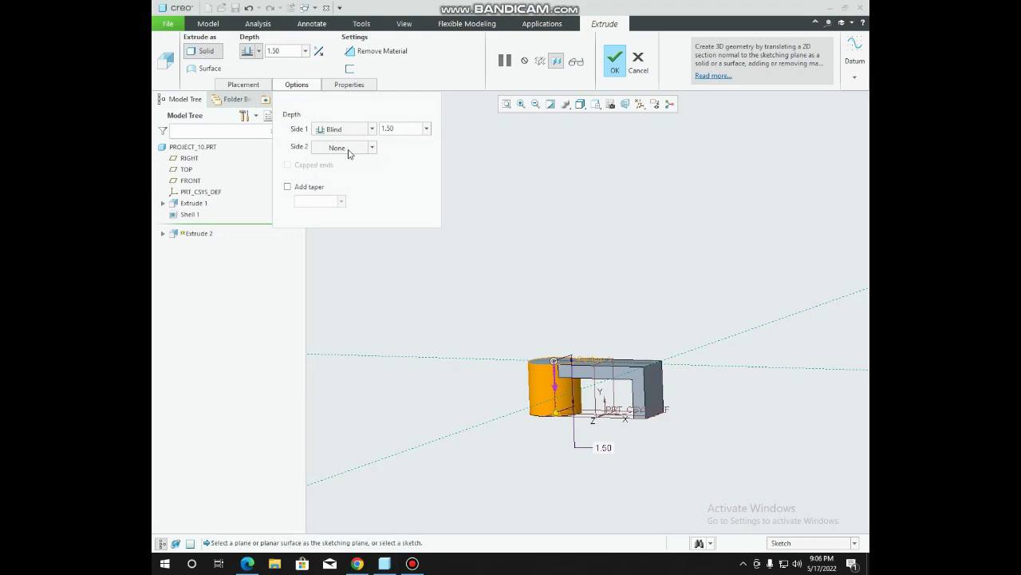
{"action": "left_click", "coordinate": [368, 150]}
{"action": "left_click", "coordinate": [335, 158]}
{"action": "double_click", "coordinate": [402, 149]}
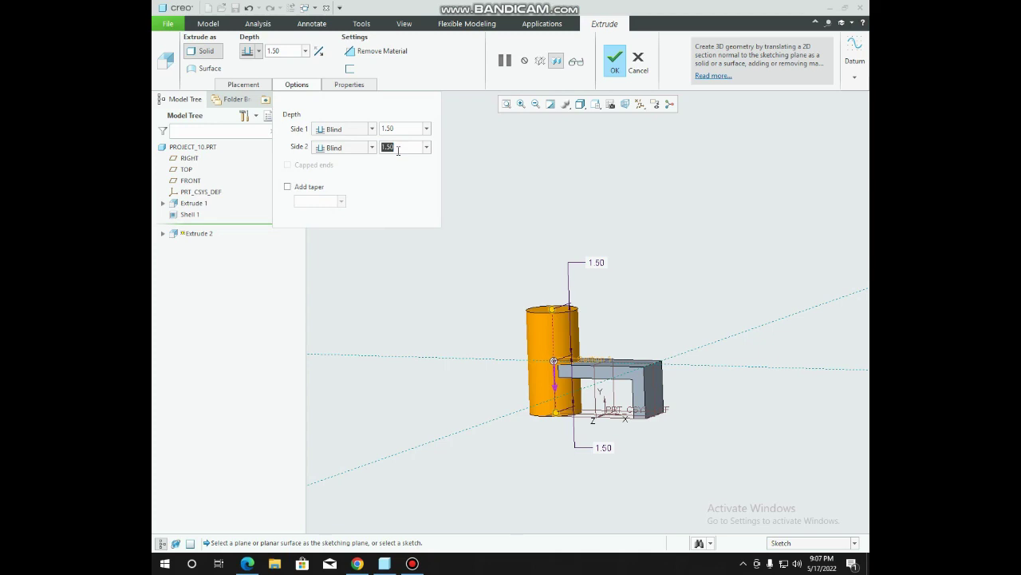
{"action": "type", "text": "0.5"}
{"action": "key", "text": "Return"}
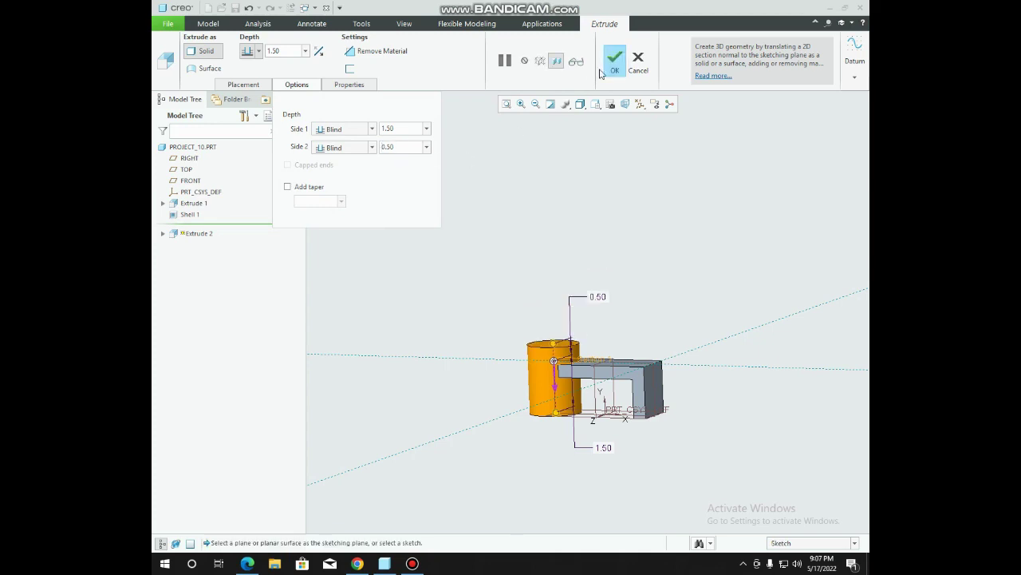
{"action": "left_click", "coordinate": [616, 62]}
{"action": "key", "text": "ctrl+d"}
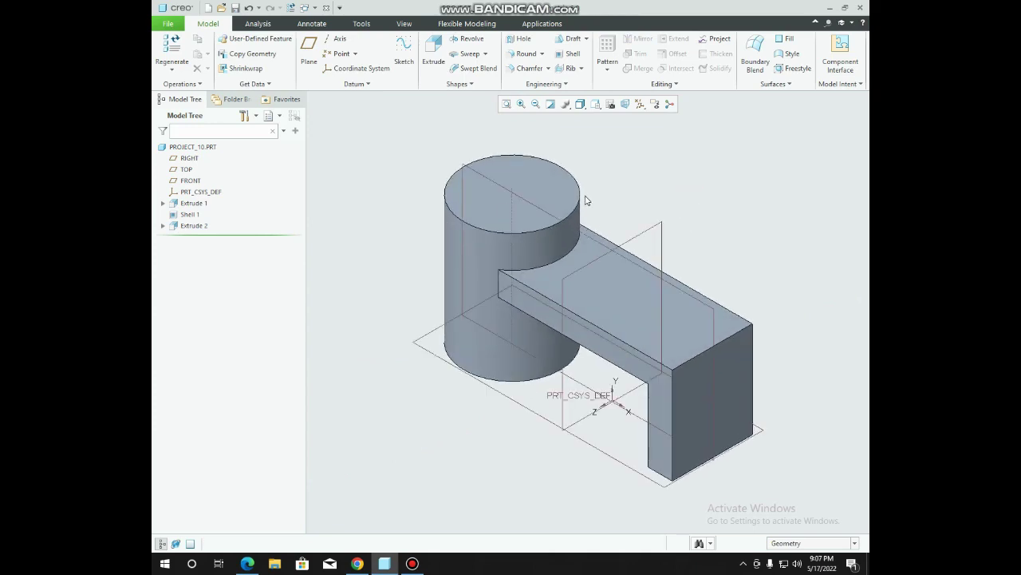
Step: After checking the drawing, start a hole feature placed on the boss cylinder's top
{"action": "left_click", "coordinate": [247, 563]}
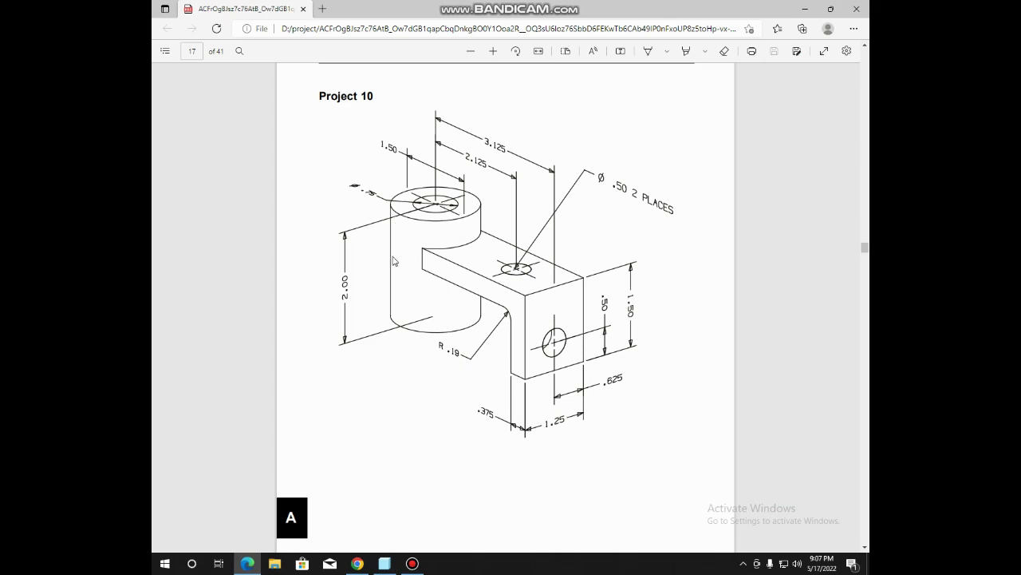
{"action": "left_click", "coordinate": [384, 563]}
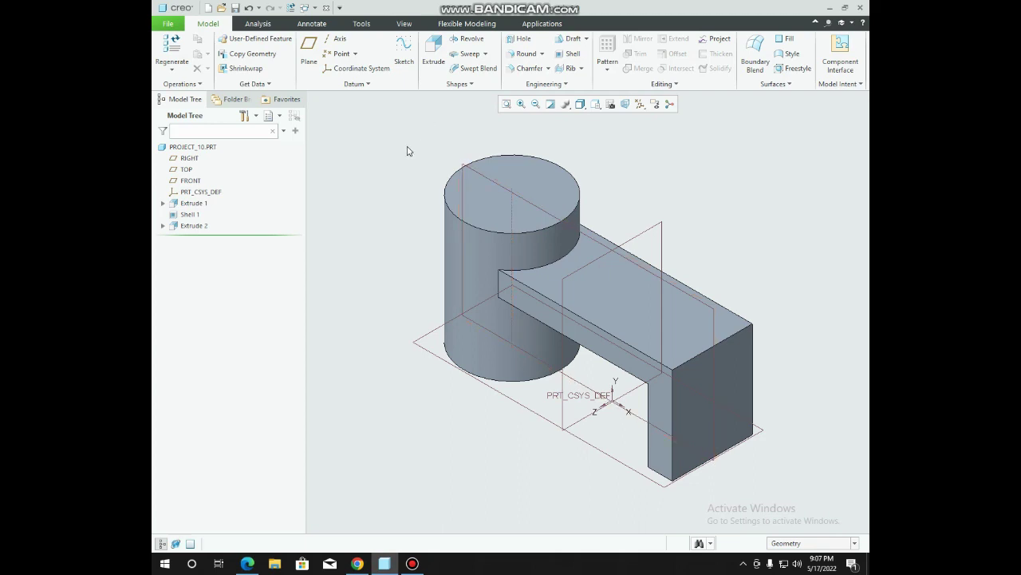
{"action": "left_click", "coordinate": [515, 40]}
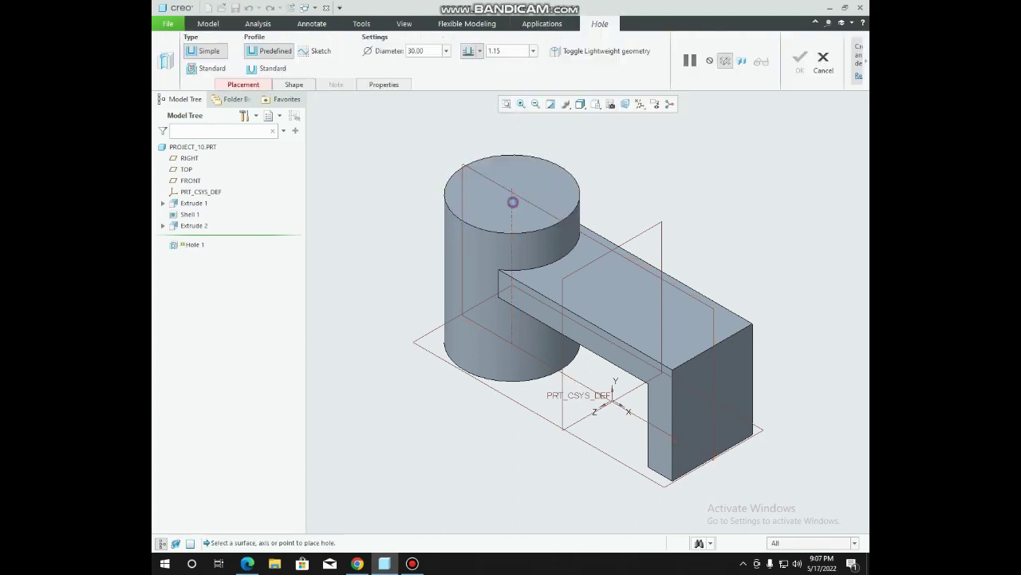
{"action": "left_click", "coordinate": [513, 202]}
{"action": "scroll", "coordinate": [509, 204], "scroll_direction": "down", "scroll_amount": 3}
{"action": "scroll", "coordinate": [507, 204], "scroll_direction": "down", "scroll_amount": 3}
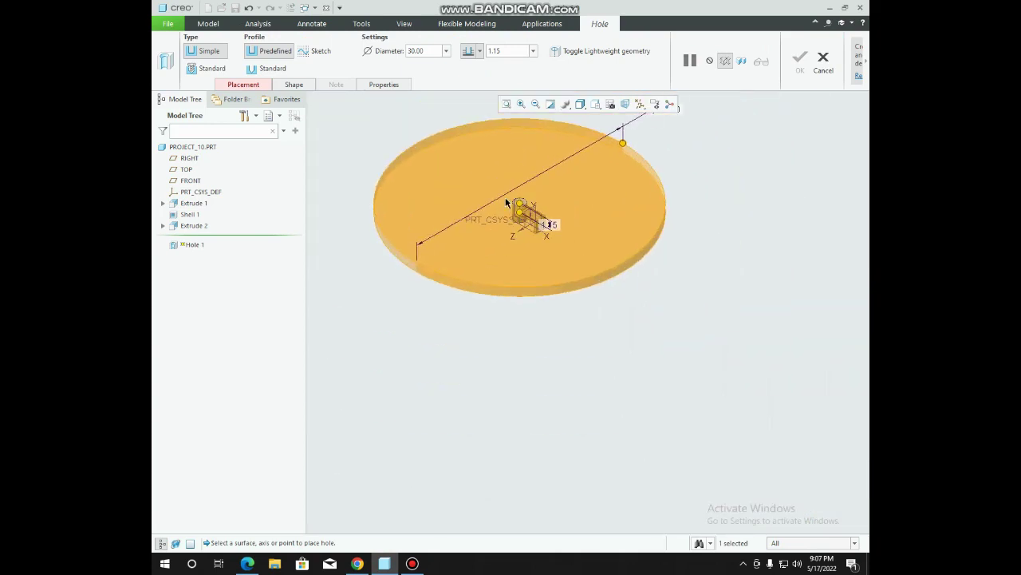
{"action": "scroll", "coordinate": [510, 203], "scroll_direction": "down", "scroll_amount": 3}
Step: Set the hole diameter to 0.75 on the cylinder's top face
{"action": "left_click", "coordinate": [427, 50]}
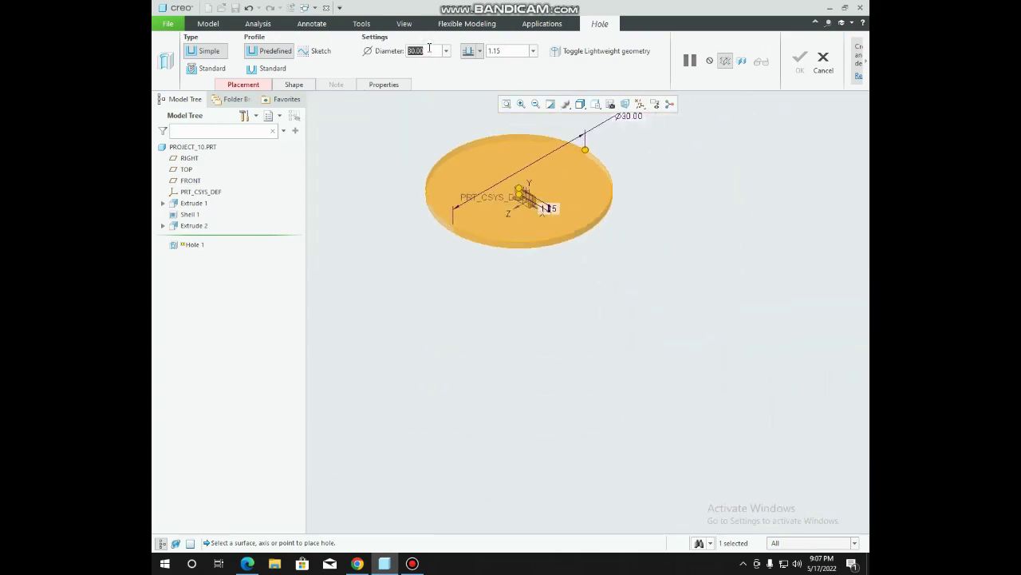
{"action": "type", "text": "1"}
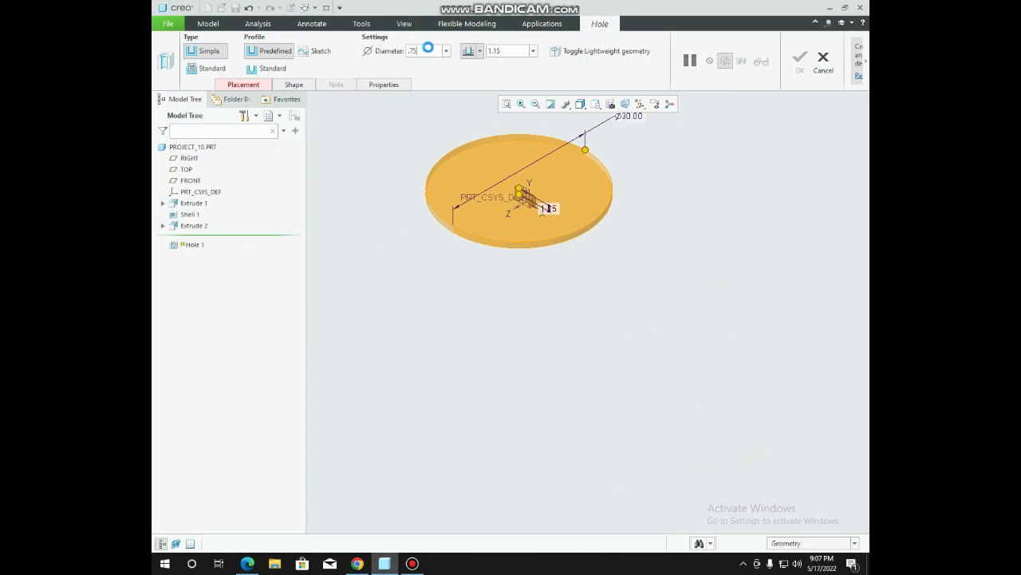
{"action": "scroll", "coordinate": [507, 174], "scroll_direction": "up", "scroll_amount": 2}
{"action": "scroll", "coordinate": [509, 180], "scroll_direction": "up", "scroll_amount": 2}
{"action": "scroll", "coordinate": [512, 183], "scroll_direction": "up", "scroll_amount": 3}
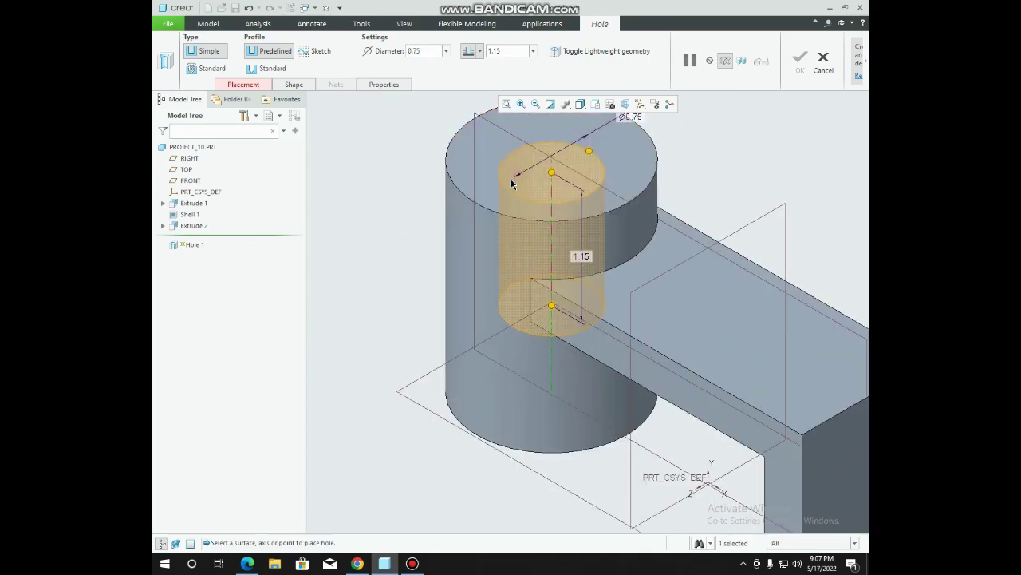
{"action": "left_click", "coordinate": [482, 181]}
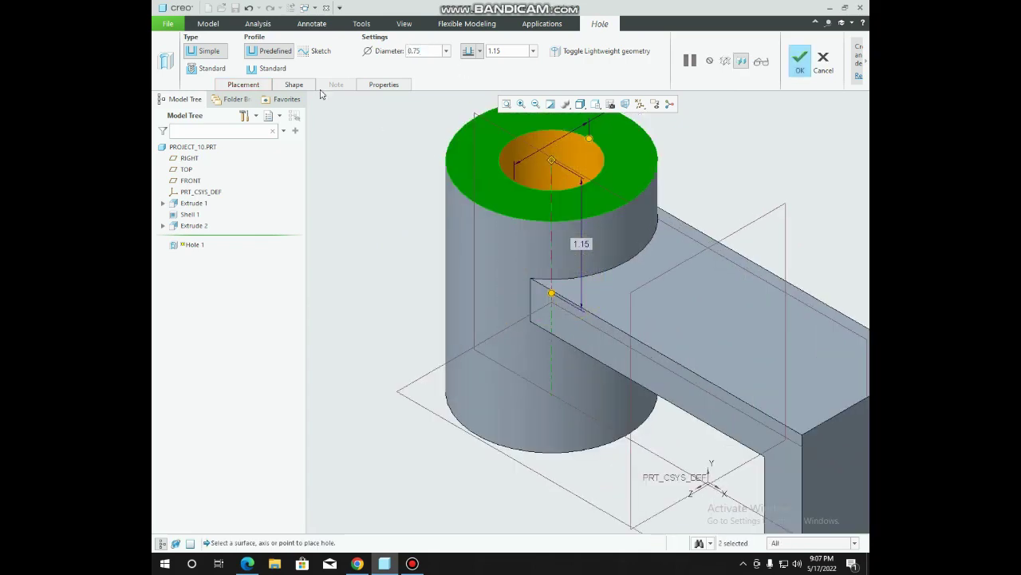
Step: Make the hole Through All, finish it, and bring the Project 10 drawing back up
{"action": "left_click", "coordinate": [478, 51]}
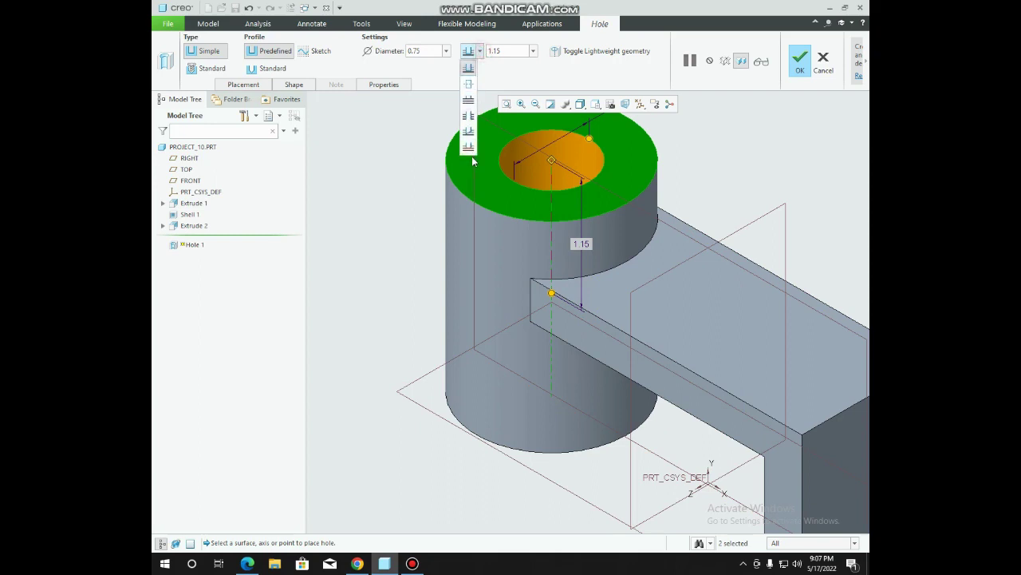
{"action": "left_click", "coordinate": [469, 116]}
{"action": "scroll", "coordinate": [485, 217], "scroll_direction": "down", "scroll_amount": 2}
{"action": "scroll", "coordinate": [486, 218], "scroll_direction": "down", "scroll_amount": 2}
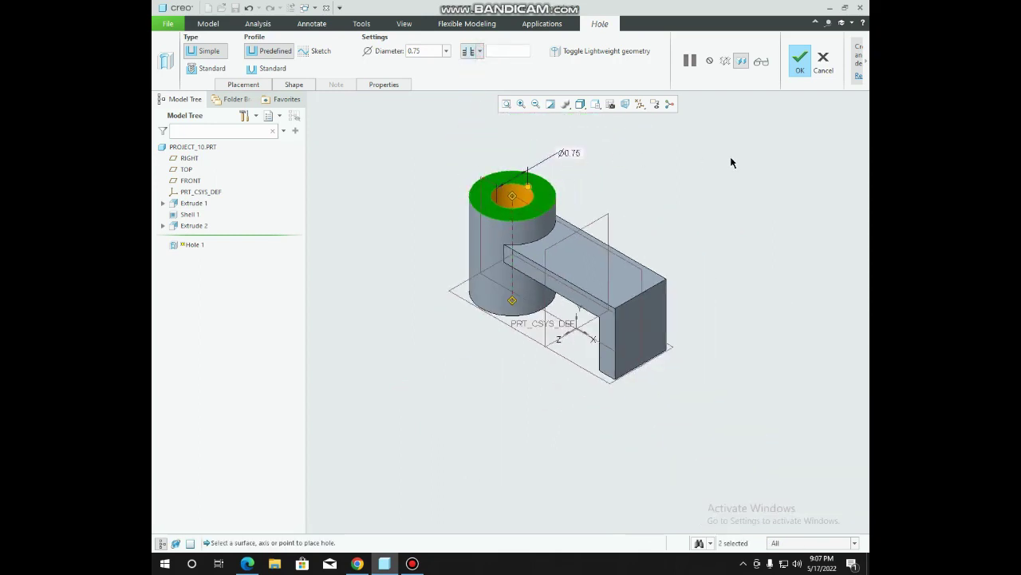
{"action": "left_click", "coordinate": [799, 57]}
{"action": "mouse_move", "coordinate": [695, 233]}
{"action": "middle_mouse_down"}
{"action": "mouse_move", "coordinate": [735, 167]}
{"action": "mouse_move", "coordinate": [709, 250]}
{"action": "mouse_move", "coordinate": [698, 245]}
{"action": "middle_mouse_up"}
{"action": "scroll", "coordinate": [693, 207], "scroll_direction": "down", "scroll_amount": 2}
{"action": "scroll", "coordinate": [694, 208], "scroll_direction": "down", "scroll_amount": 2}
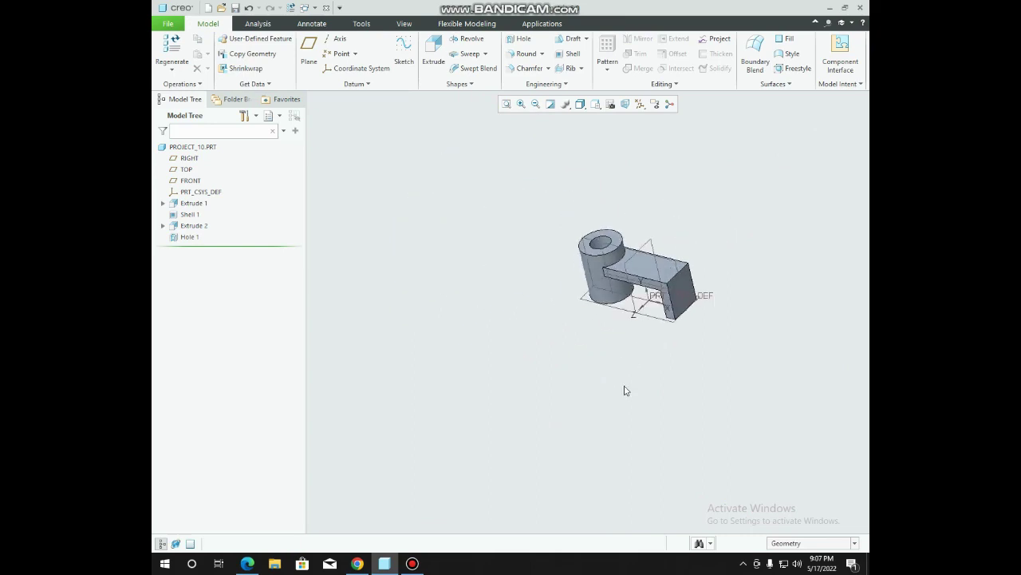
{"action": "left_click", "coordinate": [385, 563]}
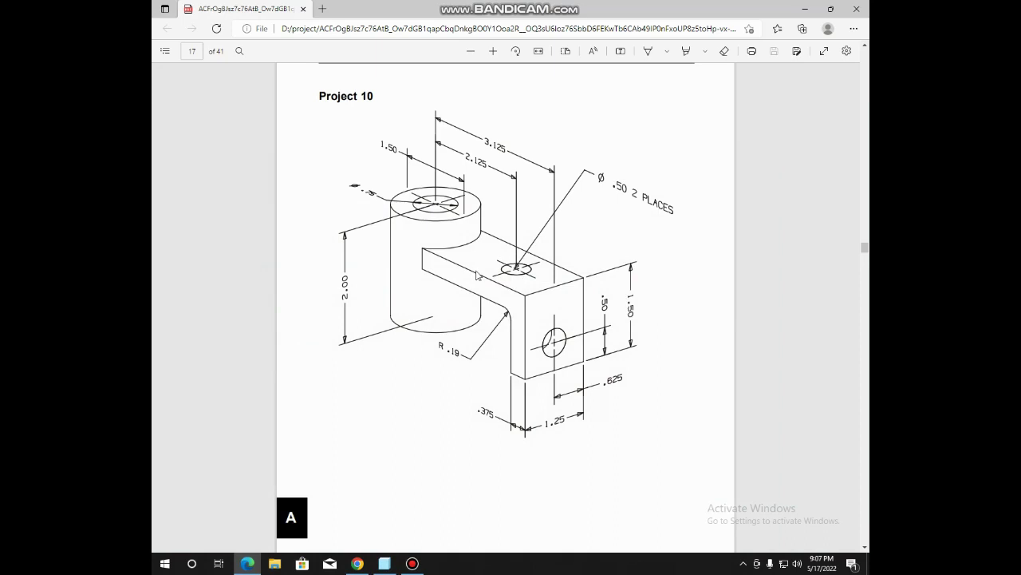
Step: Start a new extrusion sketched on the TOP plane, viewed straight on
{"action": "left_click", "coordinate": [383, 563]}
{"action": "left_click", "coordinate": [434, 50]}
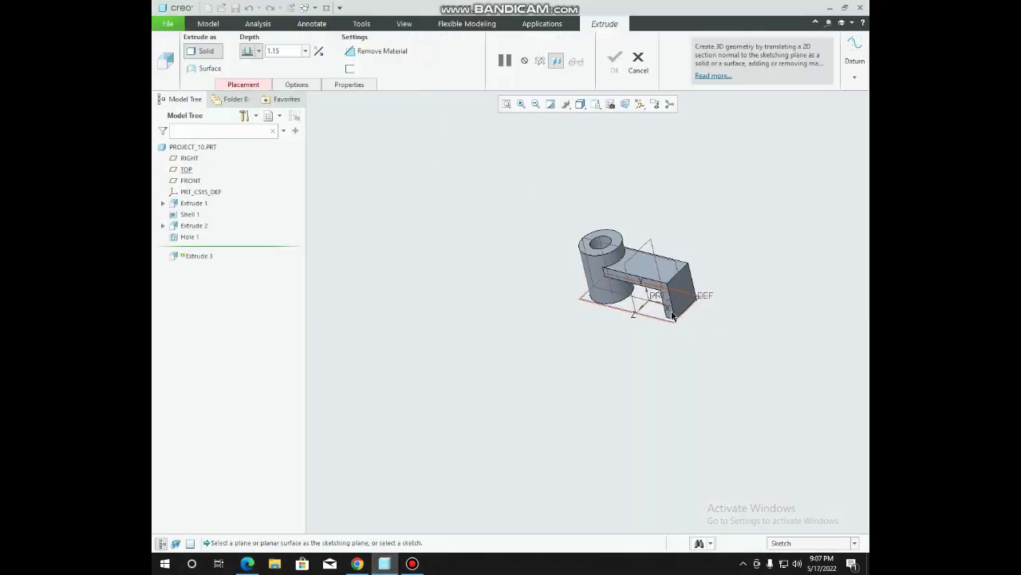
{"action": "left_click", "coordinate": [647, 213]}
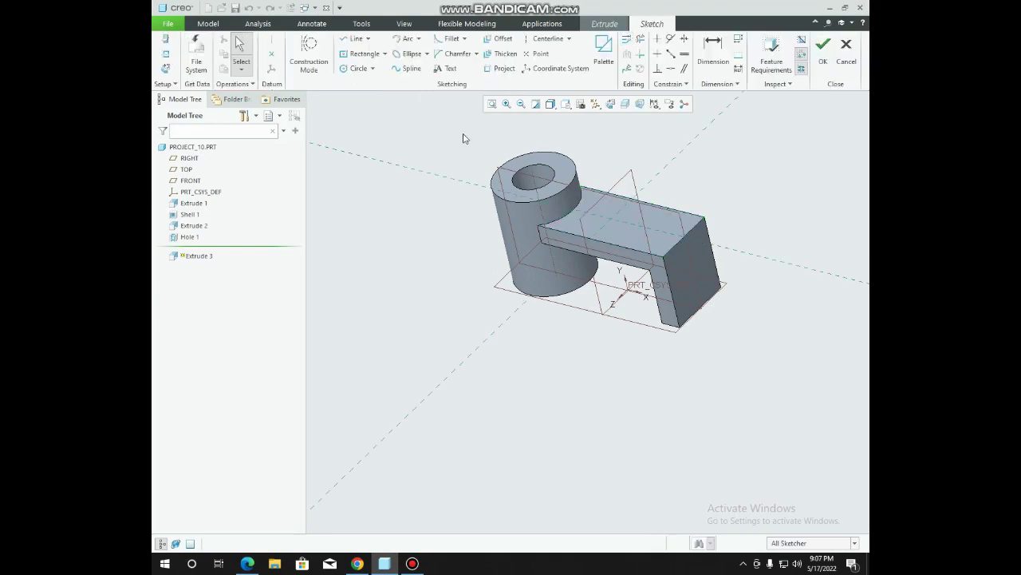
{"action": "left_click", "coordinate": [166, 69]}
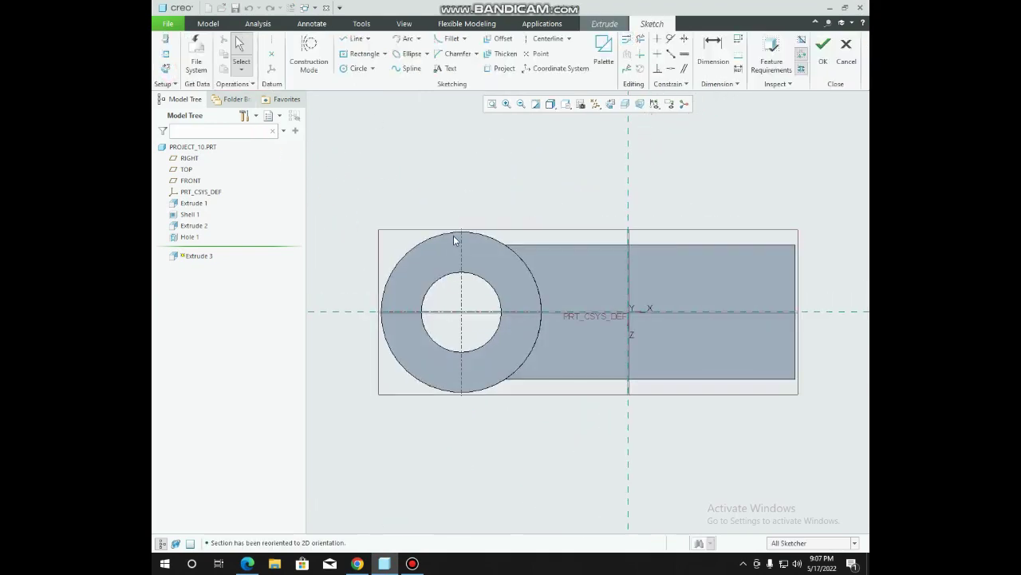
Step: Draw a small circle on the arm to the right of the origin
{"action": "left_click", "coordinate": [357, 67]}
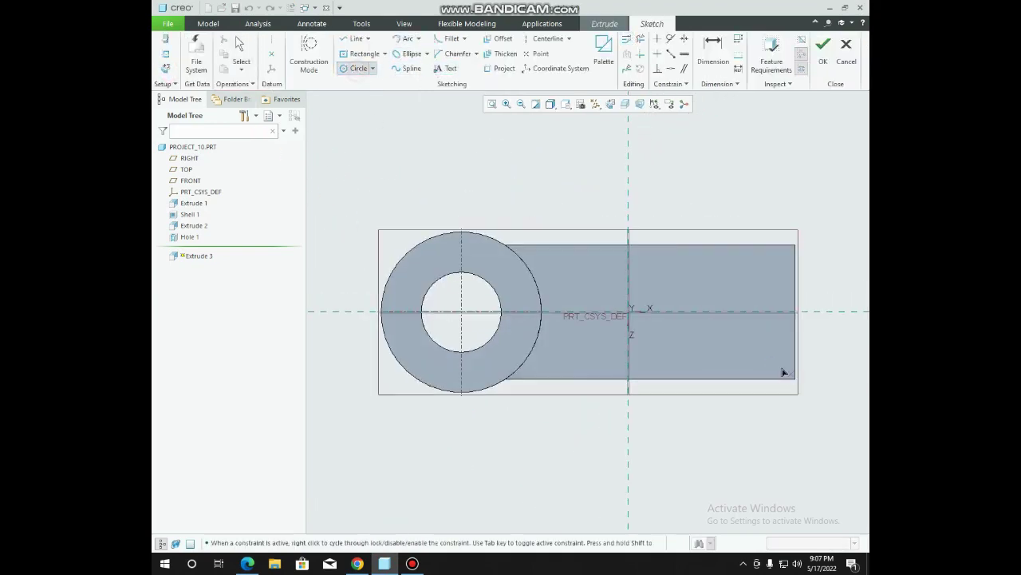
{"action": "left_click", "coordinate": [684, 312]}
{"action": "left_click", "coordinate": [698, 329]}
{"action": "middle_click", "coordinate": [661, 385]}
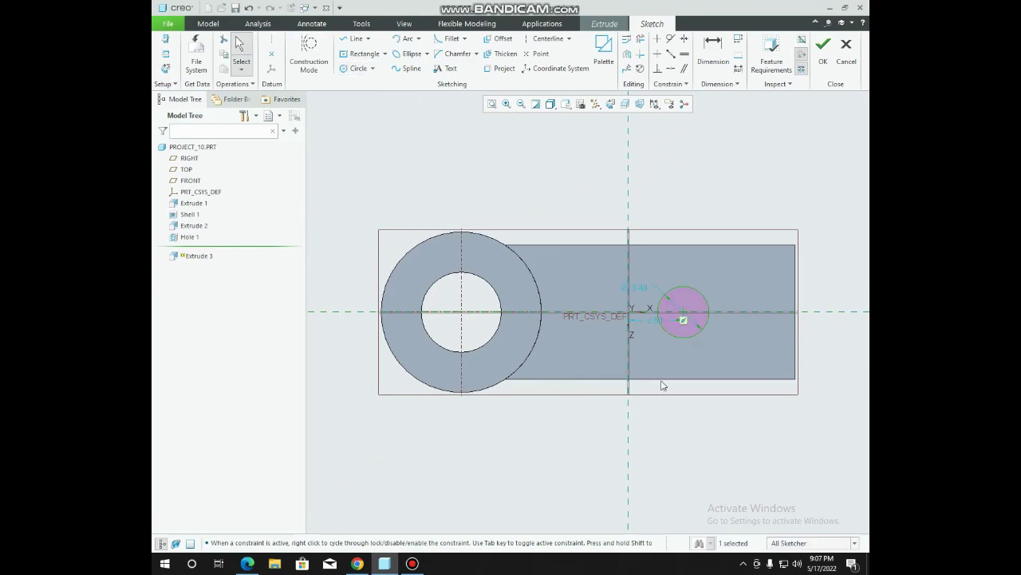
Step: Try dimensioning the small circle's centre position, then return the sketch to a flat view
{"action": "left_click", "coordinate": [718, 37]}
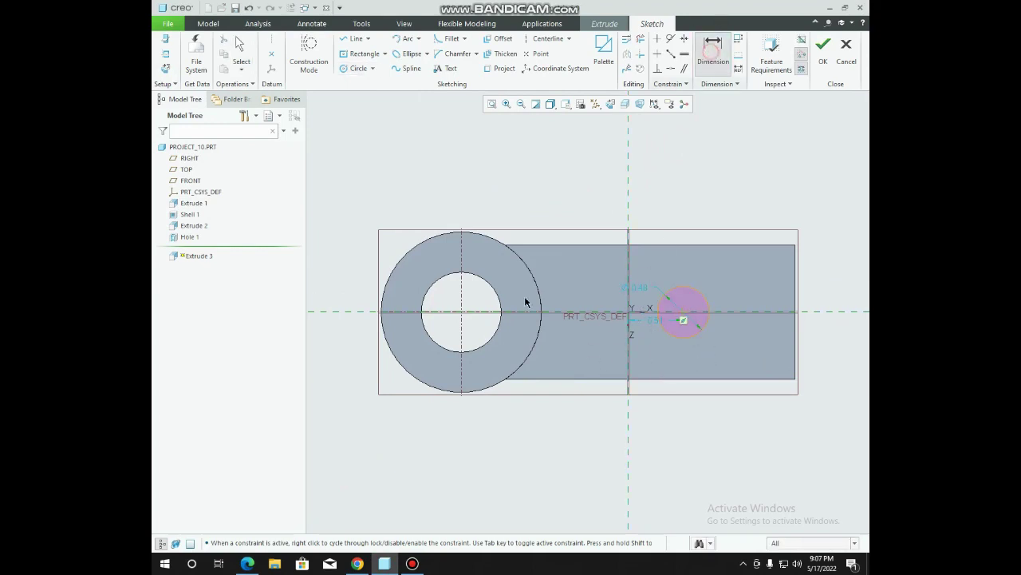
{"action": "left_click", "coordinate": [684, 319]}
{"action": "middle_click", "coordinate": [547, 451]}
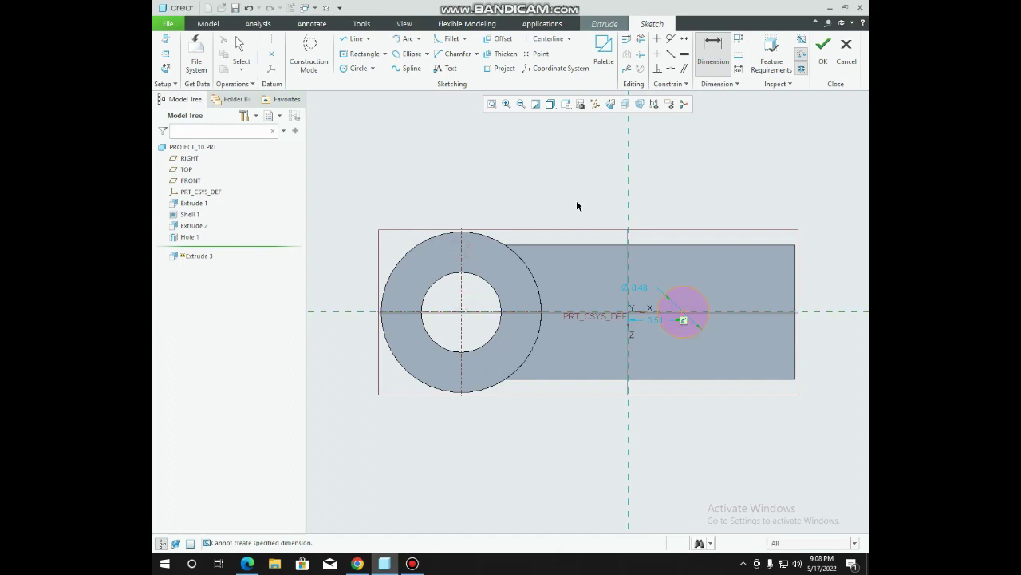
{"action": "middle_click", "coordinate": [682, 183]}
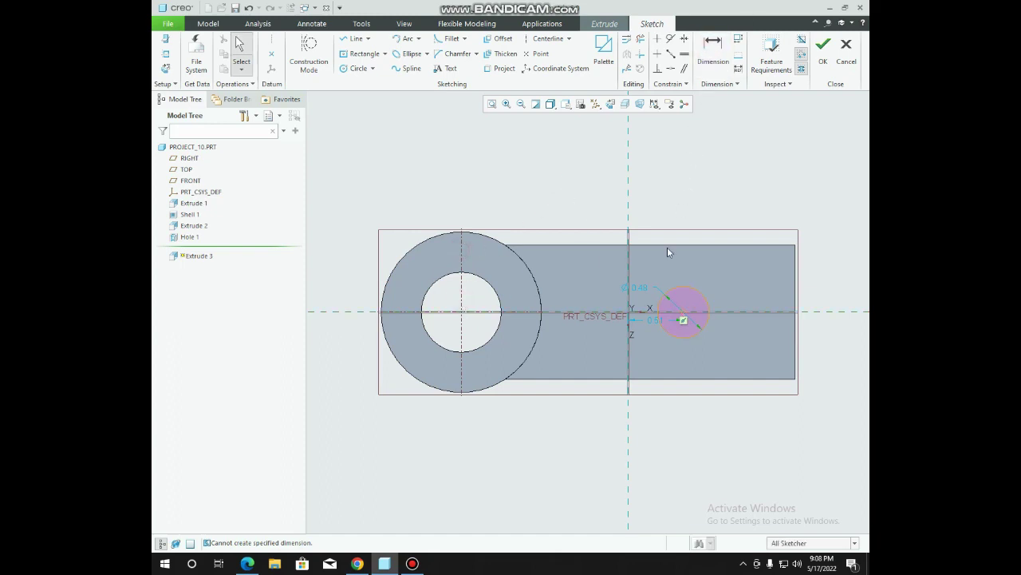
{"action": "left_click", "coordinate": [713, 50]}
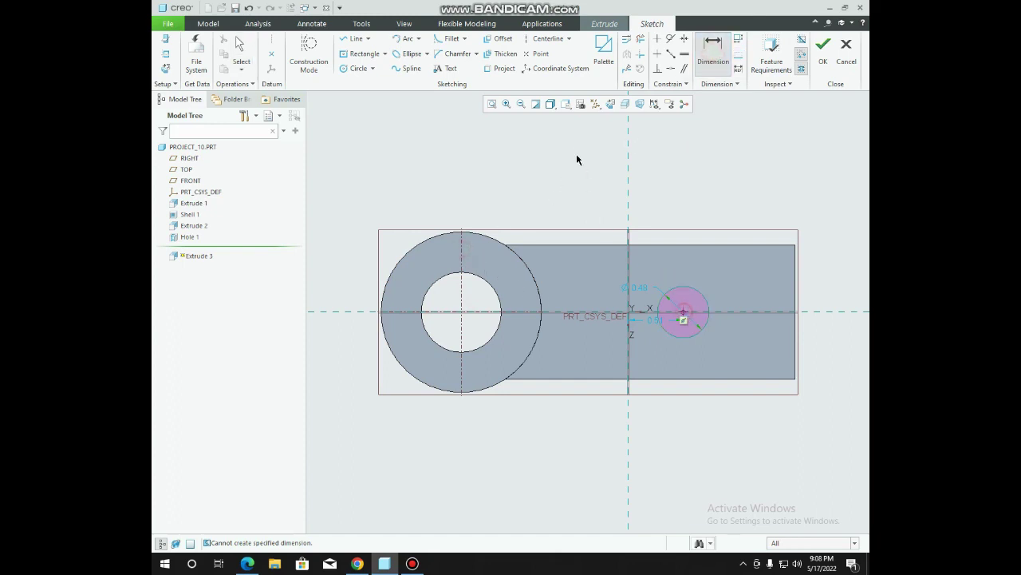
{"action": "middle_click_drag", "start_coordinate": [577, 164], "coordinate": [604, 192]}
{"action": "left_click", "coordinate": [165, 68]}
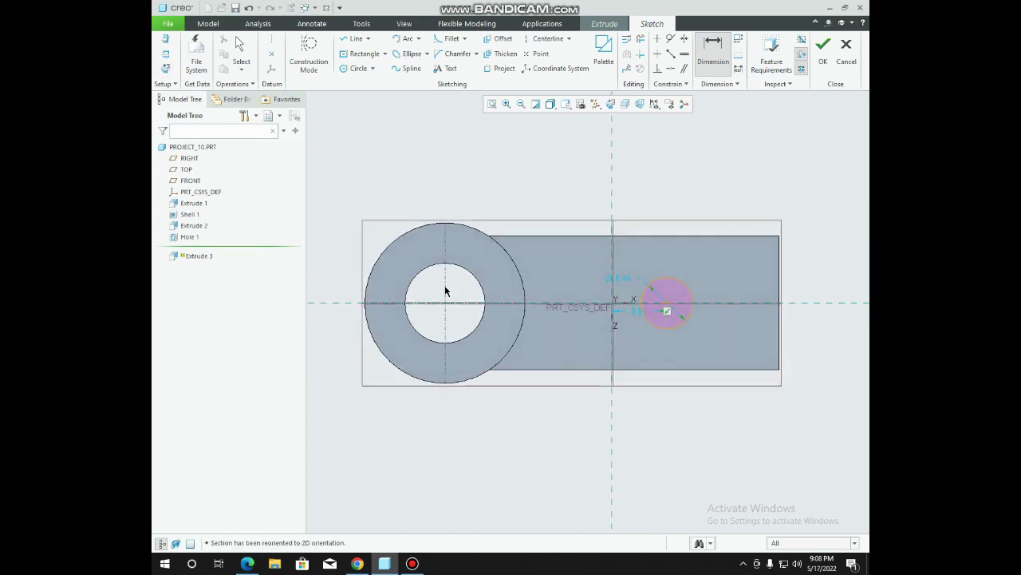
Step: Zoom around the sketch and try again to place the circle's position dimension
{"action": "scroll", "coordinate": [446, 311], "scroll_direction": "down", "scroll_amount": 1}
{"action": "scroll", "coordinate": [447, 295], "scroll_direction": "down", "scroll_amount": 3}
{"action": "scroll", "coordinate": [431, 283], "scroll_direction": "down", "scroll_amount": 2}
{"action": "scroll", "coordinate": [623, 275], "scroll_direction": "up", "scroll_amount": 3}
{"action": "scroll", "coordinate": [511, 296], "scroll_direction": "up", "scroll_amount": 1}
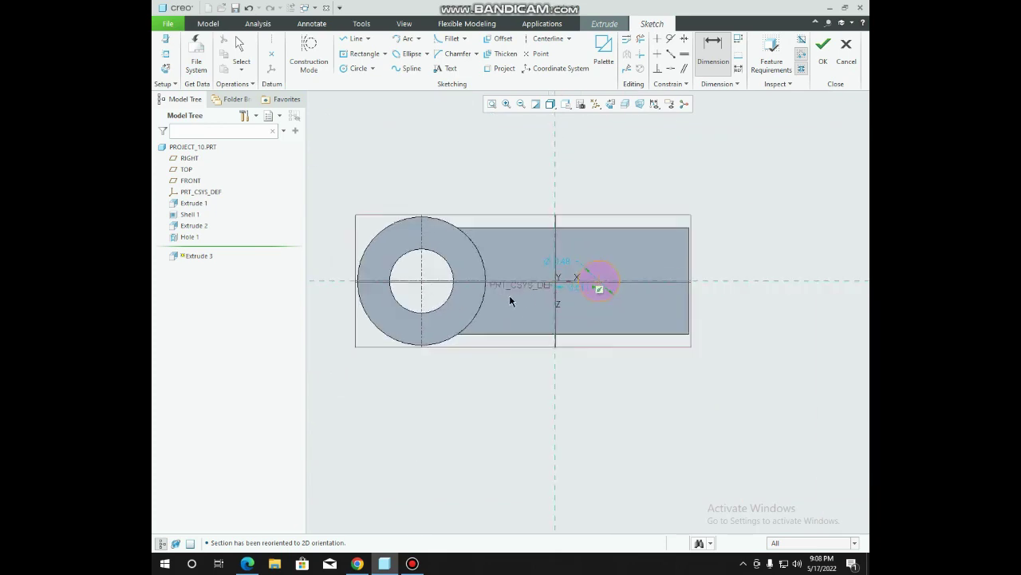
{"action": "scroll", "coordinate": [635, 274], "scroll_direction": "down", "scroll_amount": 3}
{"action": "middle_click", "coordinate": [675, 279]}
{"action": "scroll", "coordinate": [663, 284], "scroll_direction": "up", "scroll_amount": 3}
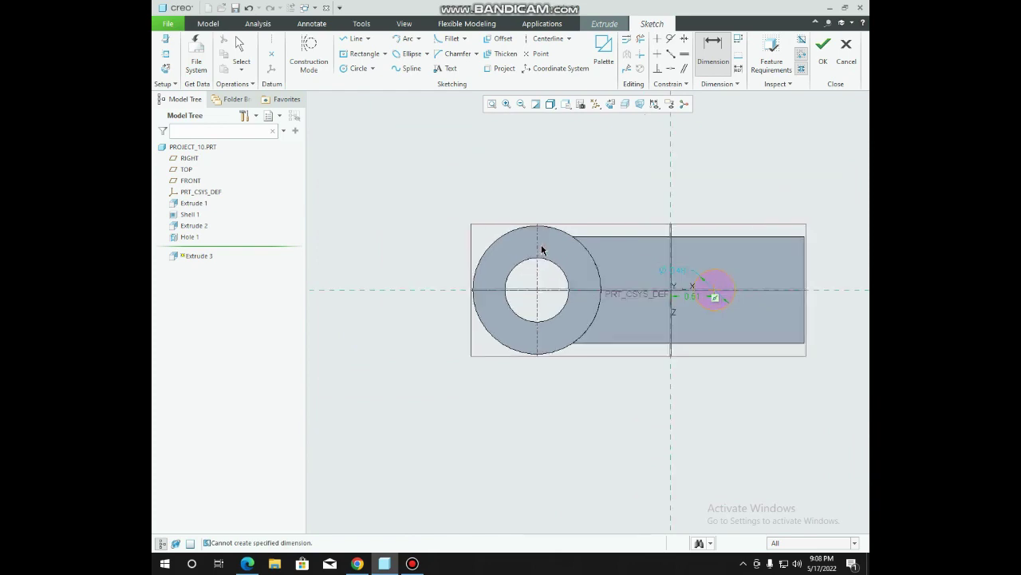
{"action": "scroll", "coordinate": [539, 239], "scroll_direction": "down", "scroll_amount": 3}
{"action": "scroll", "coordinate": [534, 236], "scroll_direction": "up", "scroll_amount": 3}
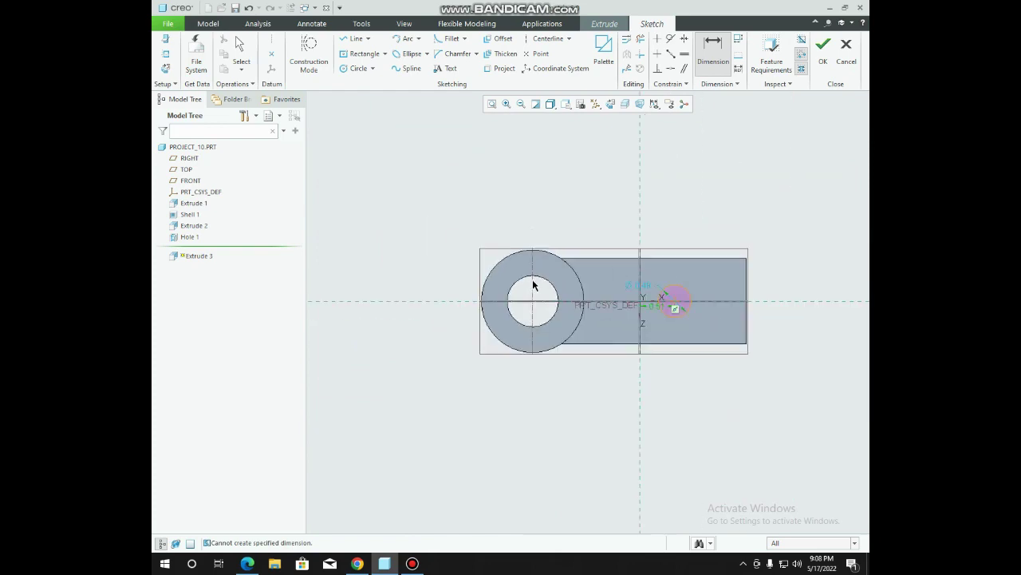
Step: Place a dimension from the boss centreline locating the small circle's centre
{"action": "left_click", "coordinate": [368, 39]}
{"action": "left_click", "coordinate": [382, 128]}
{"action": "left_click", "coordinate": [548, 38]}
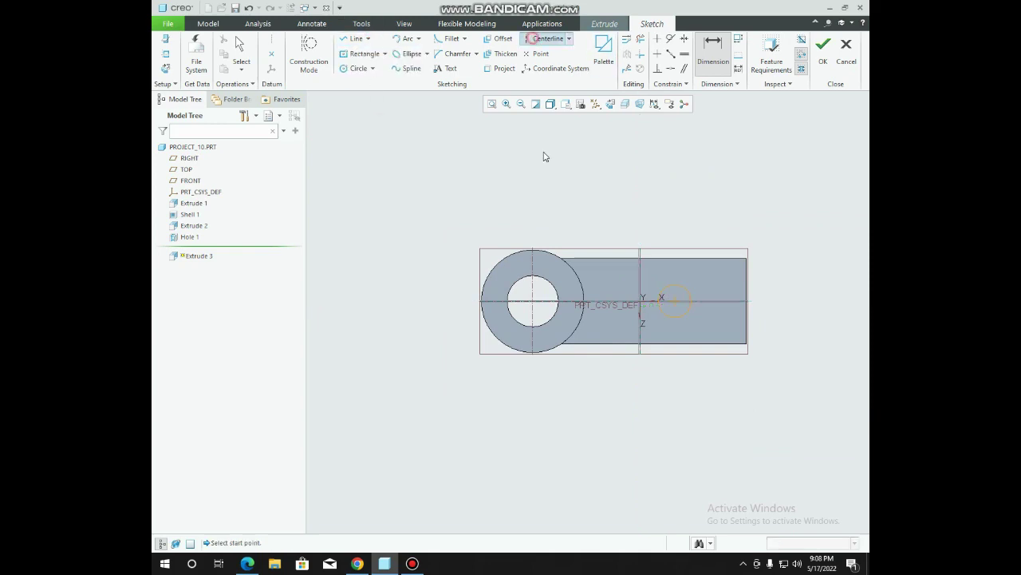
{"action": "scroll", "coordinate": [543, 312], "scroll_direction": "down", "scroll_amount": 2}
{"action": "scroll", "coordinate": [519, 276], "scroll_direction": "down", "scroll_amount": 1}
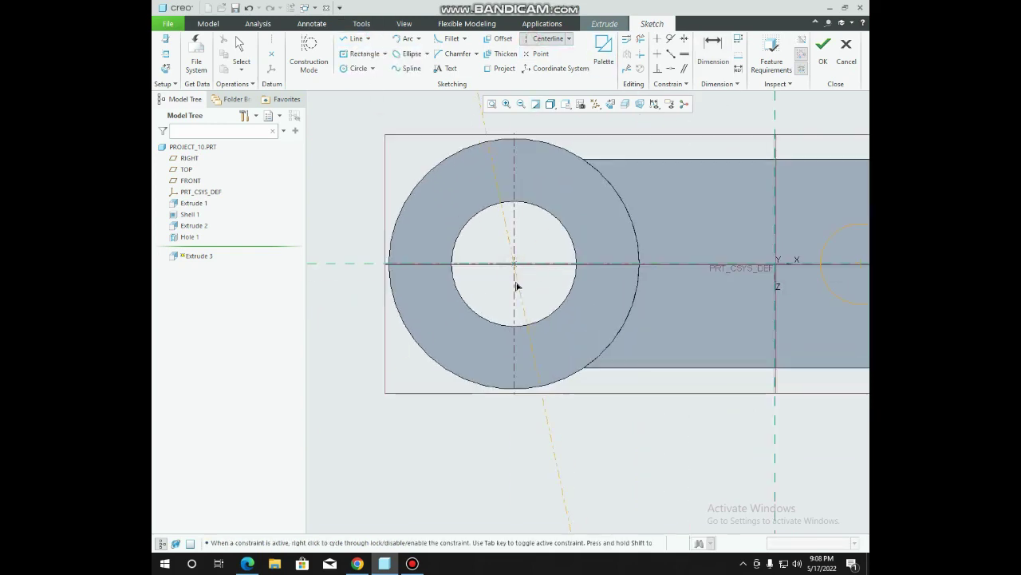
{"action": "scroll", "coordinate": [466, 266], "scroll_direction": "up", "scroll_amount": 3}
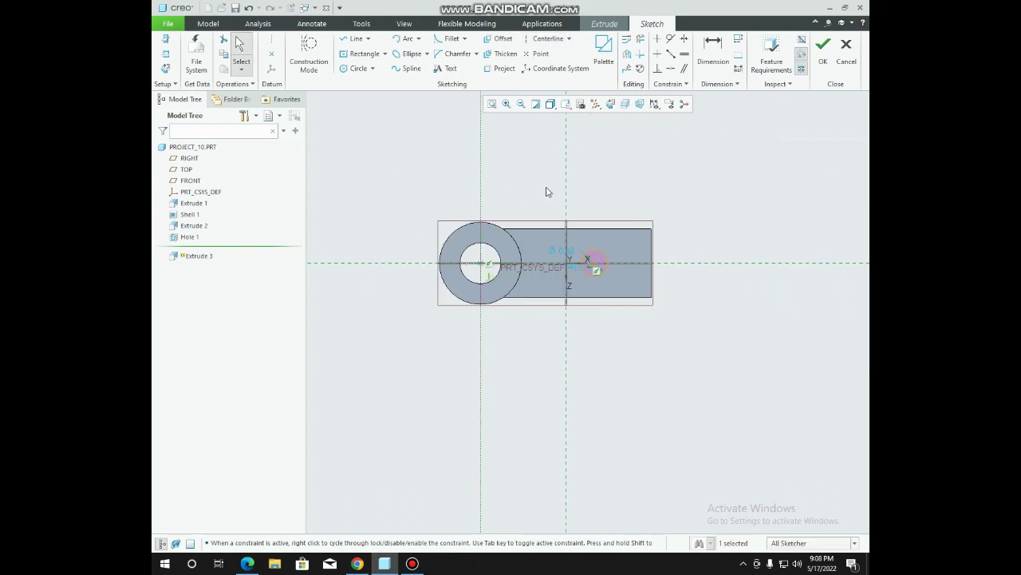
{"action": "left_click", "coordinate": [712, 48]}
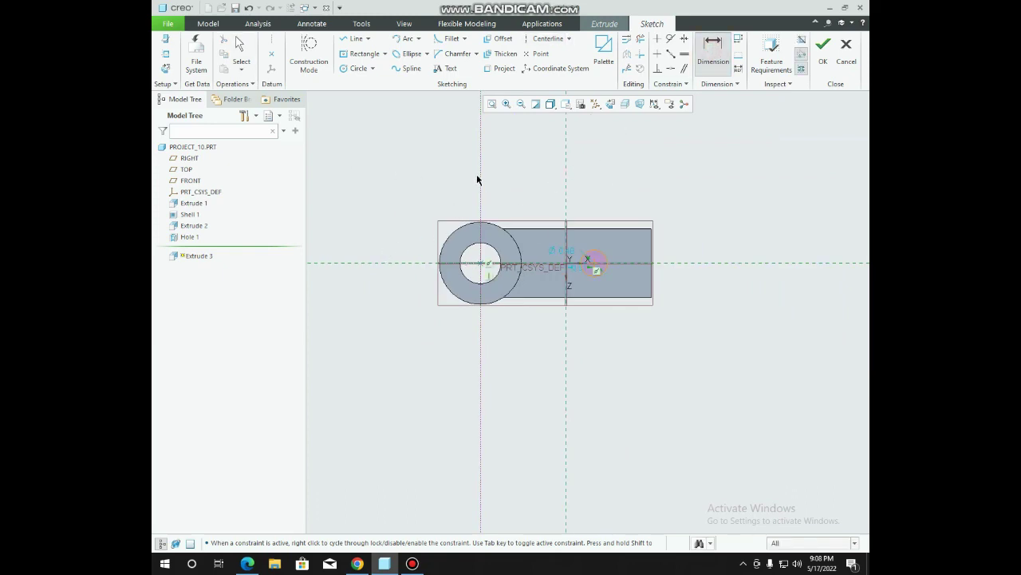
{"action": "scroll", "coordinate": [593, 267], "scroll_direction": "down", "scroll_amount": 2}
{"action": "scroll", "coordinate": [598, 272], "scroll_direction": "down", "scroll_amount": 2}
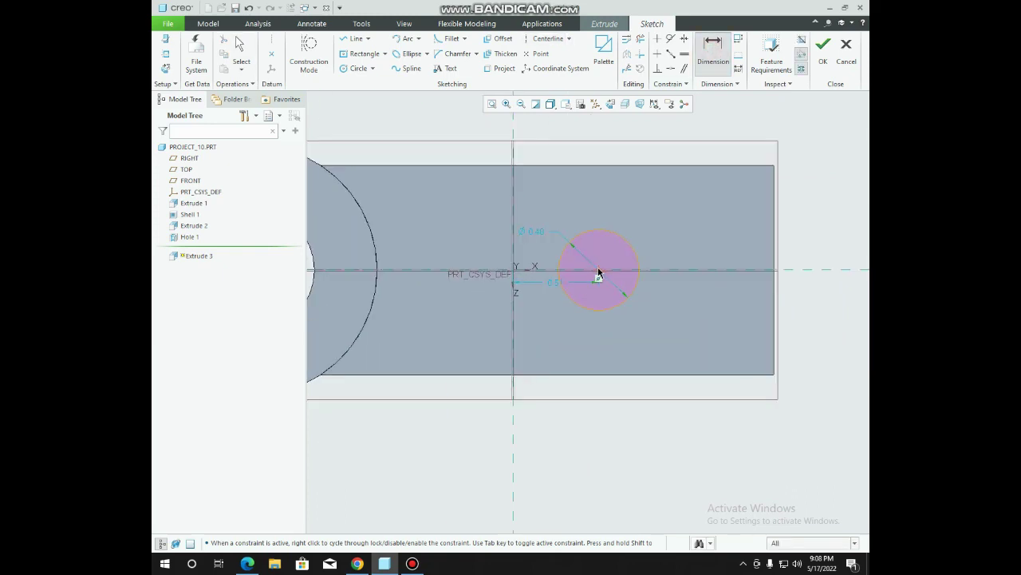
{"action": "middle_click", "coordinate": [543, 129]}
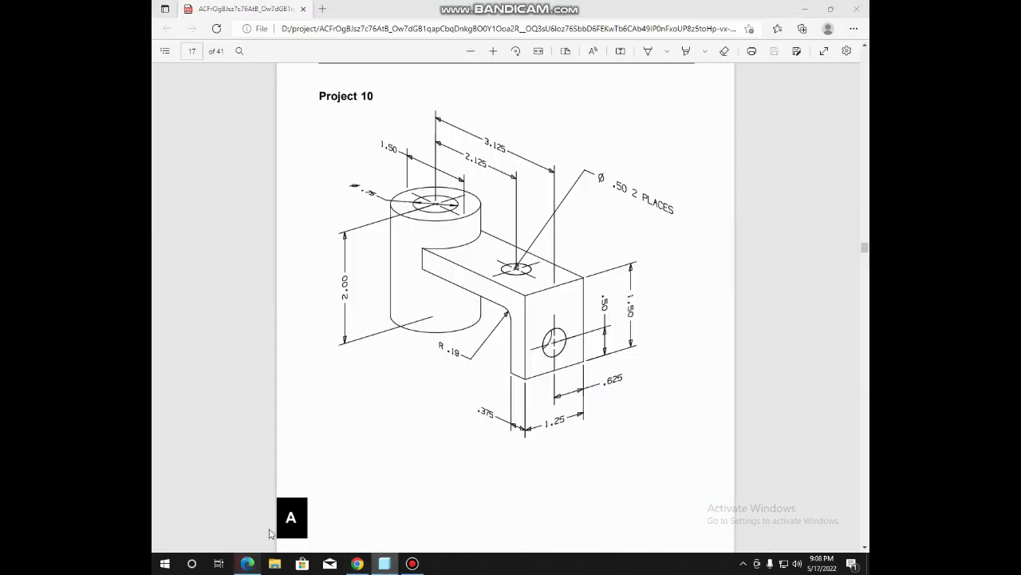
Step: Check the Project 10 drawing for the hole's 2.125 location and 0.50 diameter
{"action": "left_click", "coordinate": [247, 563]}
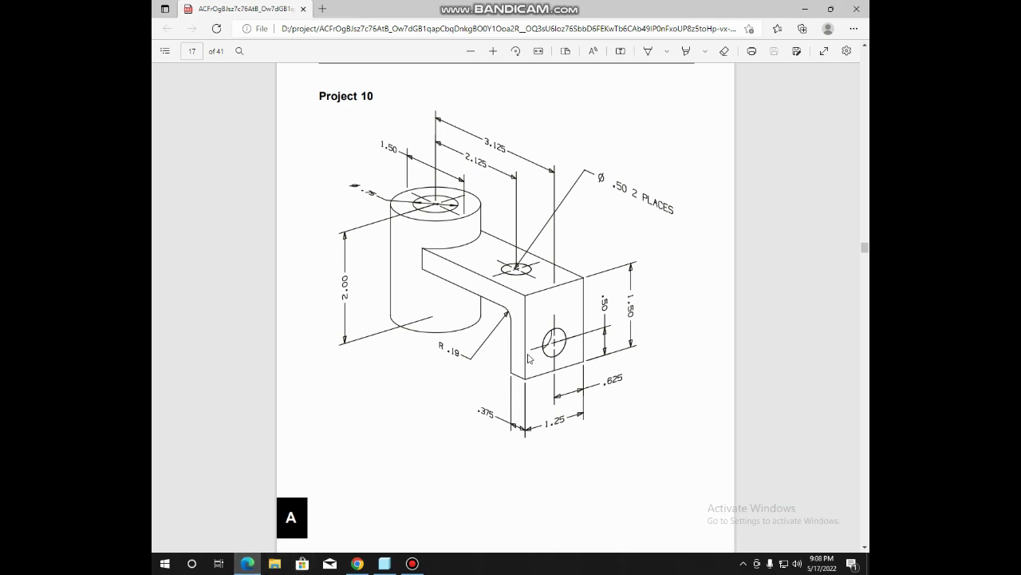
{"action": "left_click", "coordinate": [358, 563]}
{"action": "left_click", "coordinate": [361, 563]}
Step: Set the hole position dimension to 2.13 and accept the sketch to preview the extrusion
{"action": "left_click", "coordinate": [383, 563]}
{"action": "type", "text": "2"}
{"action": "key", "text": "Return"}
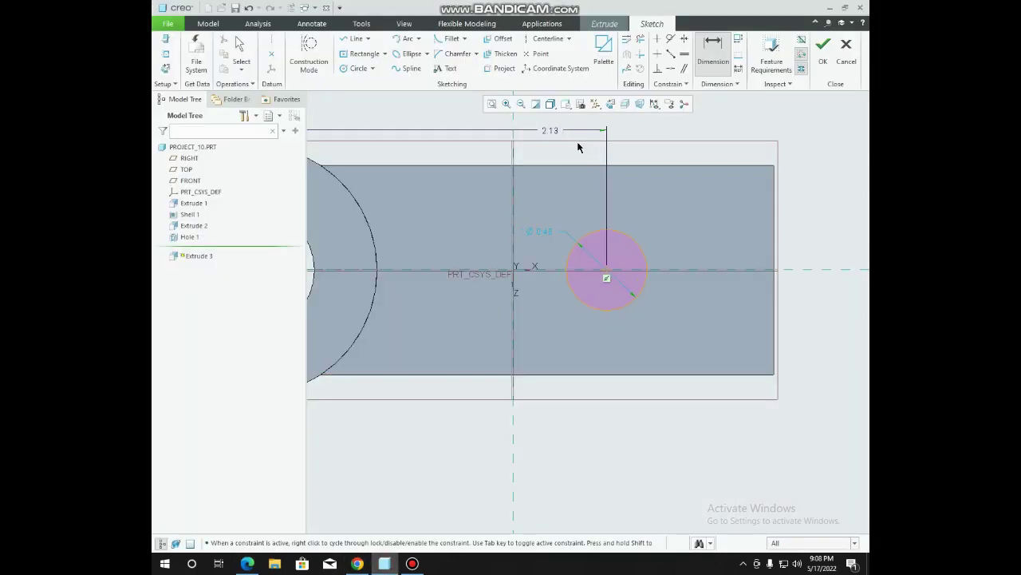
{"action": "scroll", "coordinate": [574, 147], "scroll_direction": "down", "scroll_amount": 4}
{"action": "scroll", "coordinate": [634, 238], "scroll_direction": "down", "scroll_amount": 2}
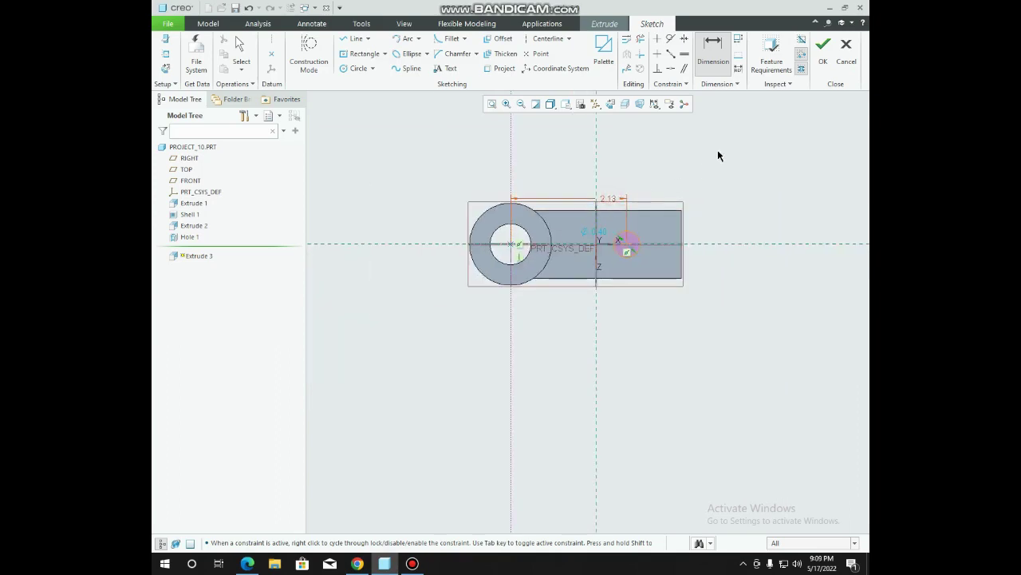
{"action": "left_click", "coordinate": [822, 49]}
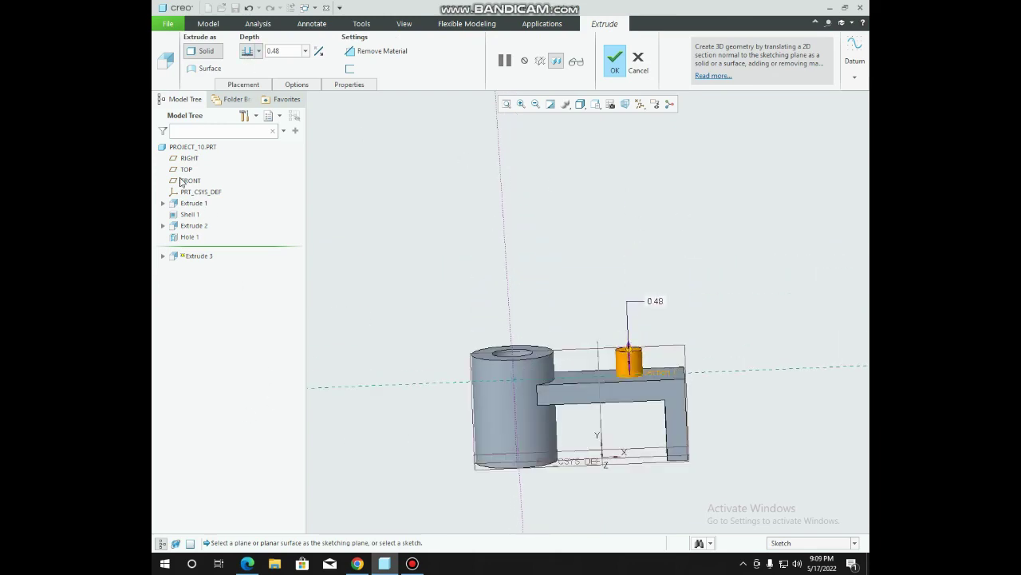
Step: Reopen the sketch, set the hole diameter to 0.50, and finish the cut through the arm's top
{"action": "left_click", "coordinate": [239, 85]}
{"action": "left_click", "coordinate": [335, 124]}
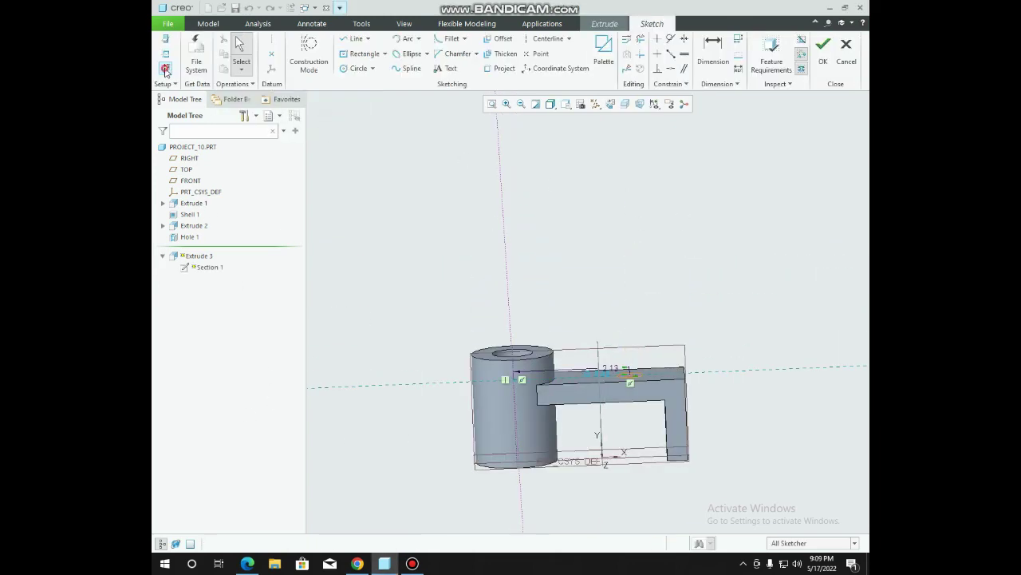
{"action": "left_click", "coordinate": [165, 70]}
{"action": "left_click", "coordinate": [247, 564]}
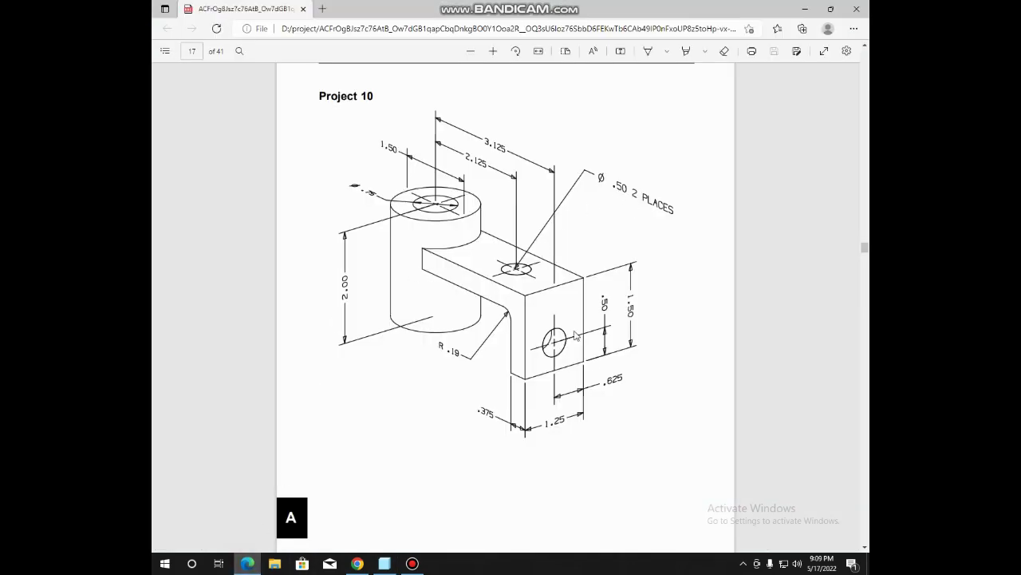
{"action": "left_click", "coordinate": [384, 564]}
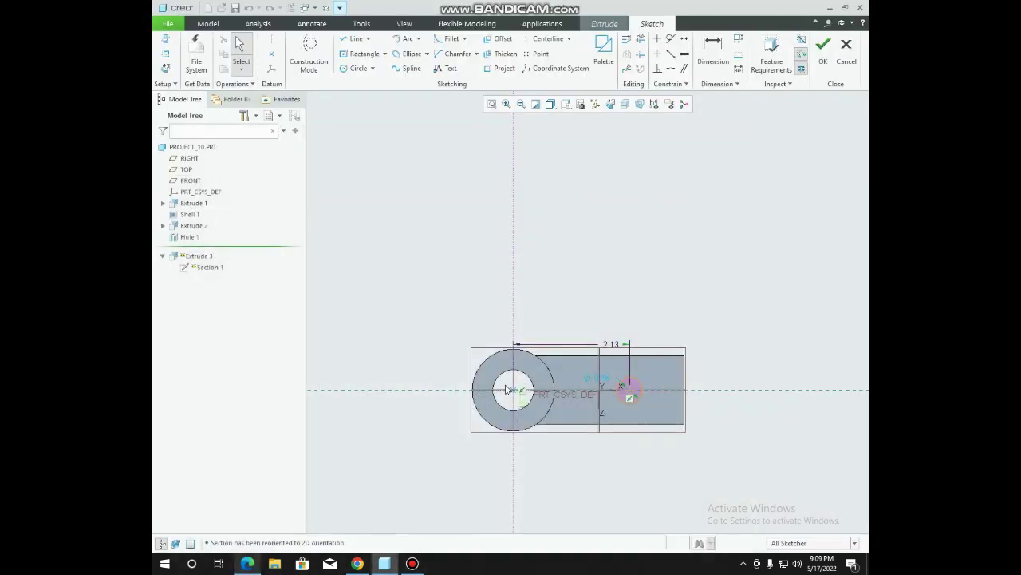
{"action": "scroll", "coordinate": [587, 360], "scroll_direction": "down", "scroll_amount": 5}
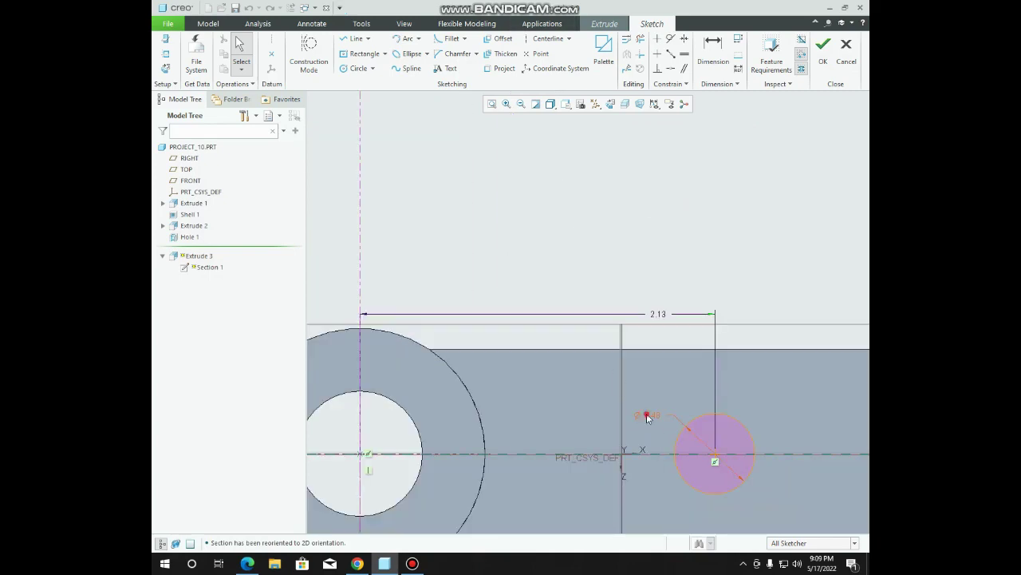
{"action": "type", "text": "0.5"}
{"action": "key", "text": "Return"}
{"action": "left_click", "coordinate": [822, 48]}
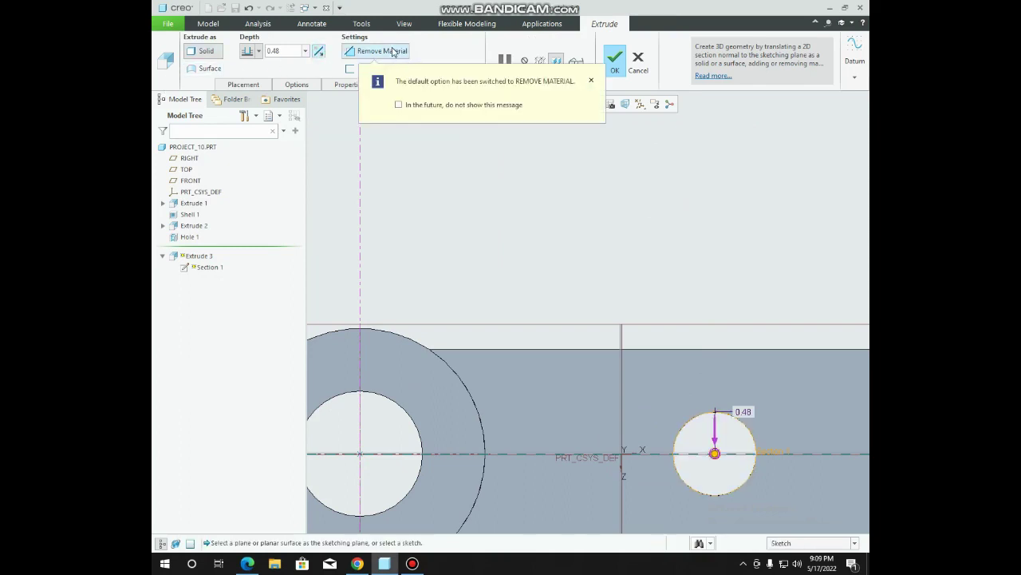
{"action": "left_click", "coordinate": [615, 67]}
Step: Select the arm's end face as the sketching face for a new extrusion
{"action": "middle_click_drag", "start_coordinate": [542, 261], "coordinate": [543, 200]}
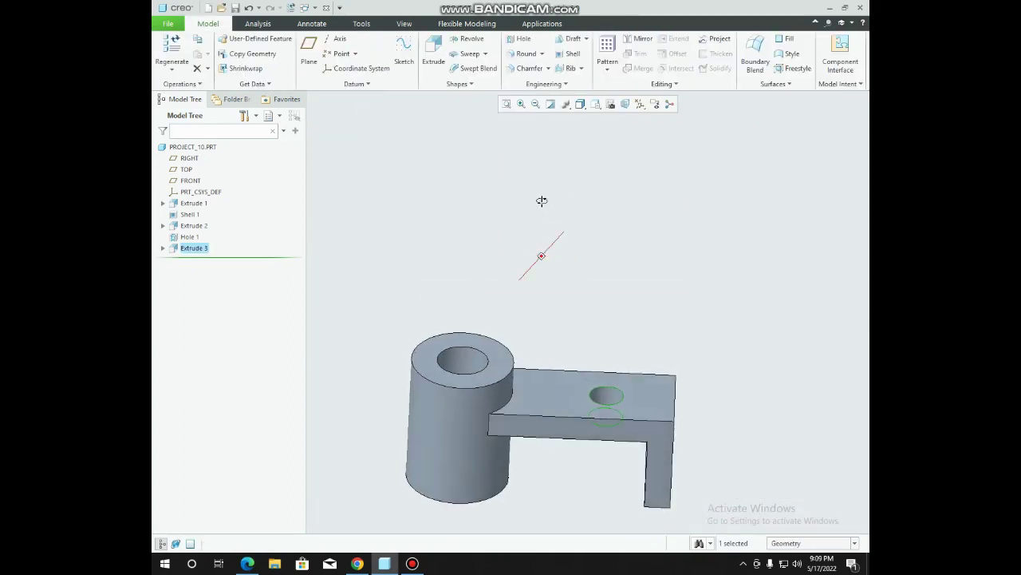
{"action": "middle_click_drag", "start_coordinate": [720, 319], "coordinate": [641, 405]}
{"action": "left_click", "coordinate": [638, 391]}
{"action": "left_click", "coordinate": [433, 52]}
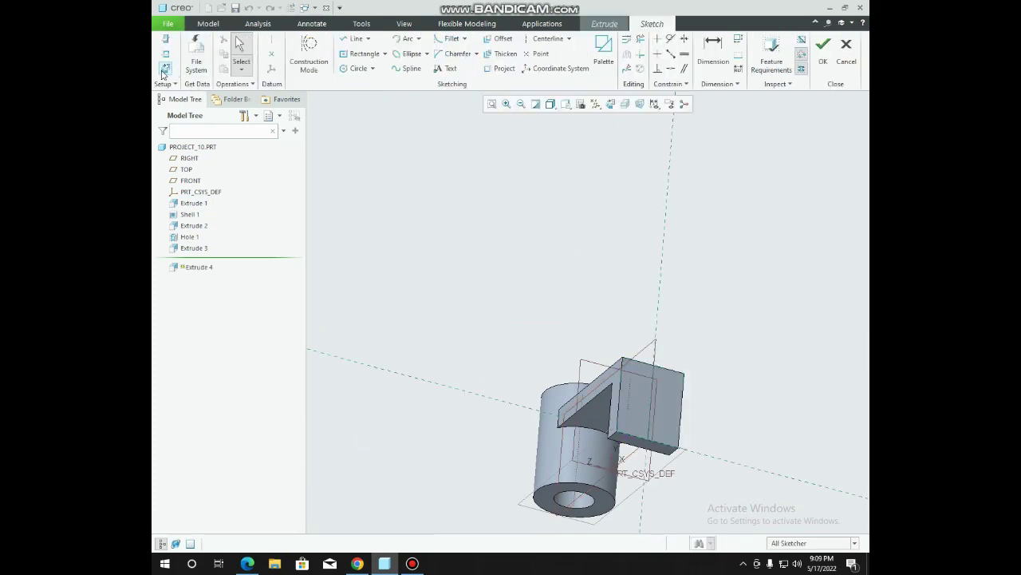
Step: Draw a circle on the end face and set its diameter to .5
{"action": "left_click", "coordinate": [357, 69]}
{"action": "left_click", "coordinate": [587, 378]}
{"action": "left_click", "coordinate": [597, 381]}
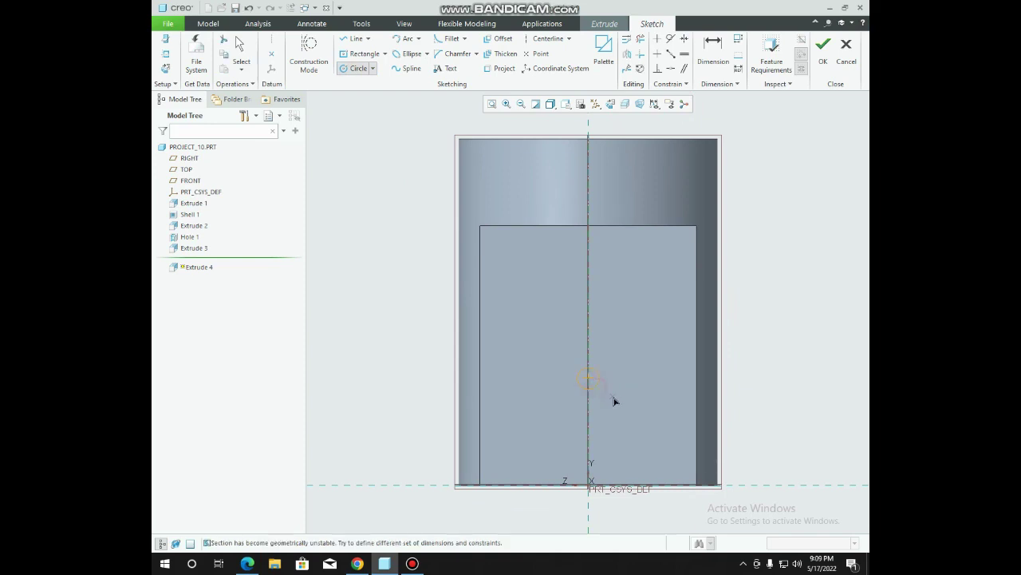
{"action": "middle_click", "coordinate": [572, 379]}
{"action": "double_click", "coordinate": [568, 372]}
{"action": "type", "text": ".5"}
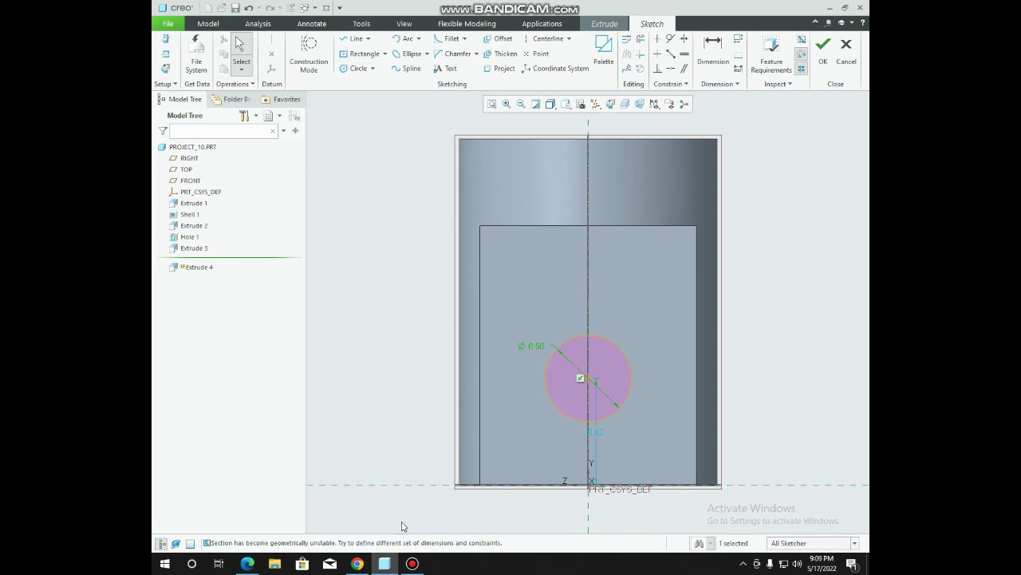
{"action": "left_click", "coordinate": [248, 563]}
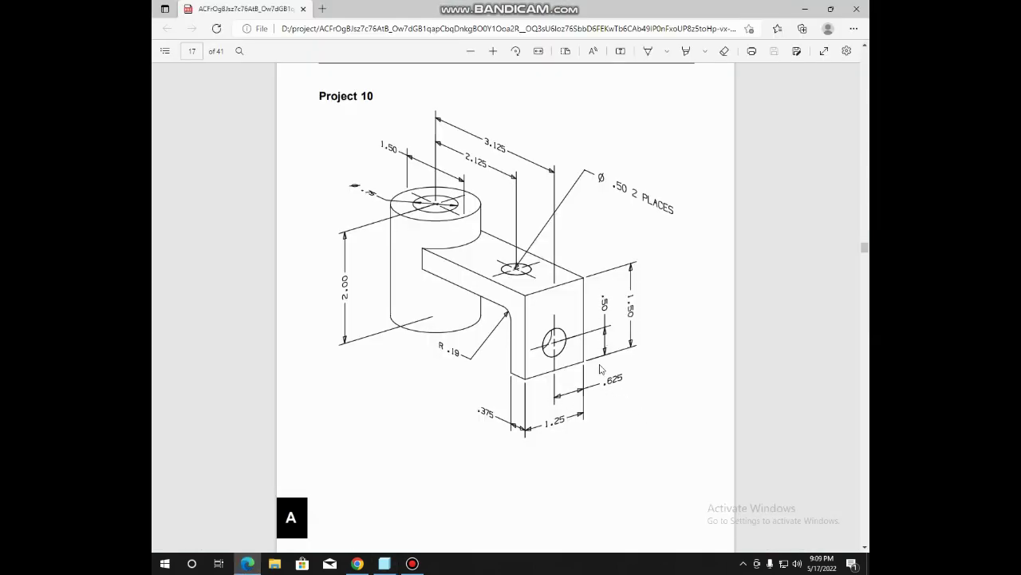
{"action": "left_click", "coordinate": [384, 564]}
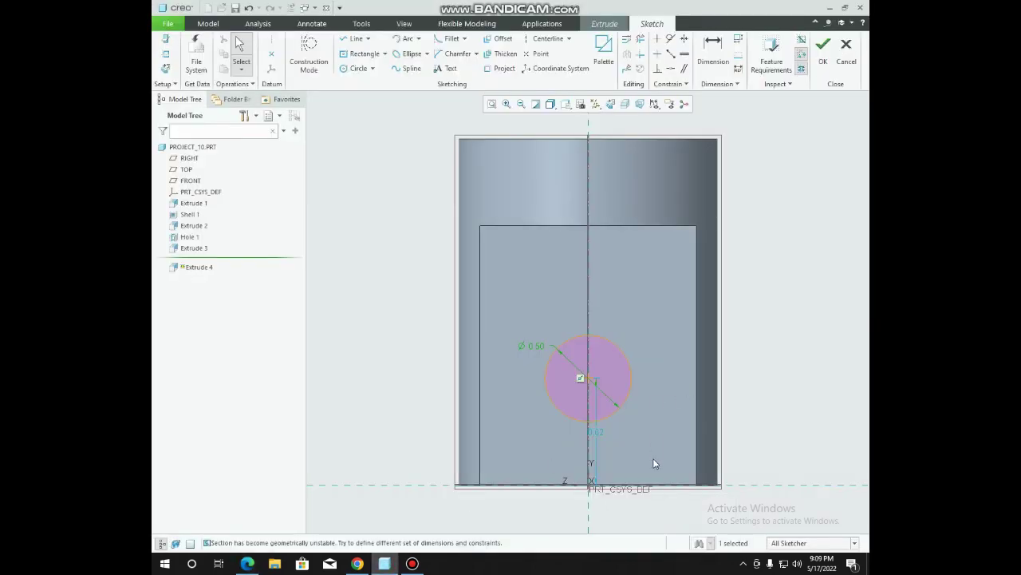
Step: Dimension the circle 0.50 up from the bottom and 0.625 from the right edge, then finish the sketch
{"action": "middle_click", "coordinate": [773, 416]}
{"action": "type", "text": "0.5"}
{"action": "key", "text": "Return"}
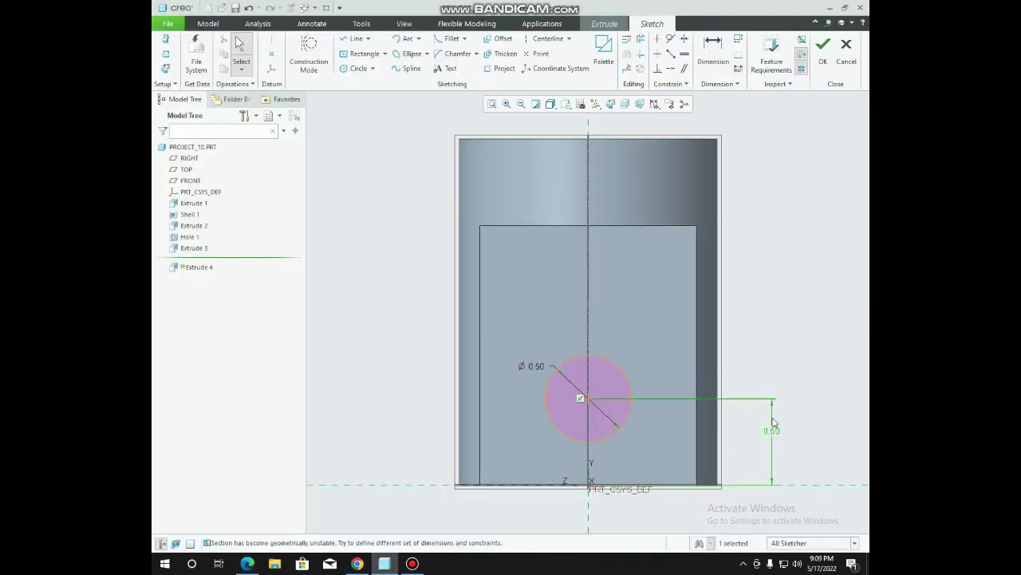
{"action": "left_click", "coordinate": [581, 402]}
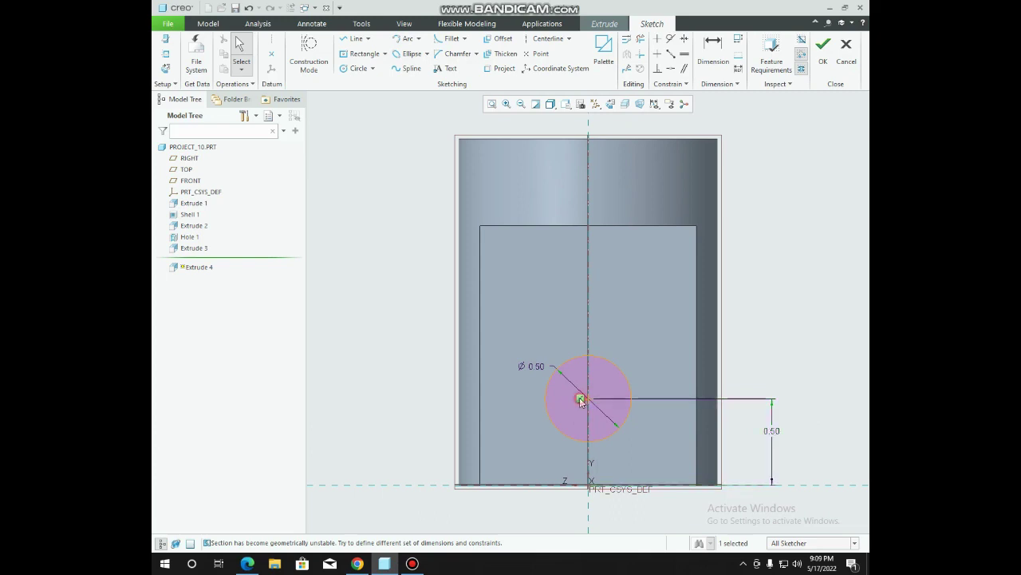
{"action": "left_click", "coordinate": [712, 50]}
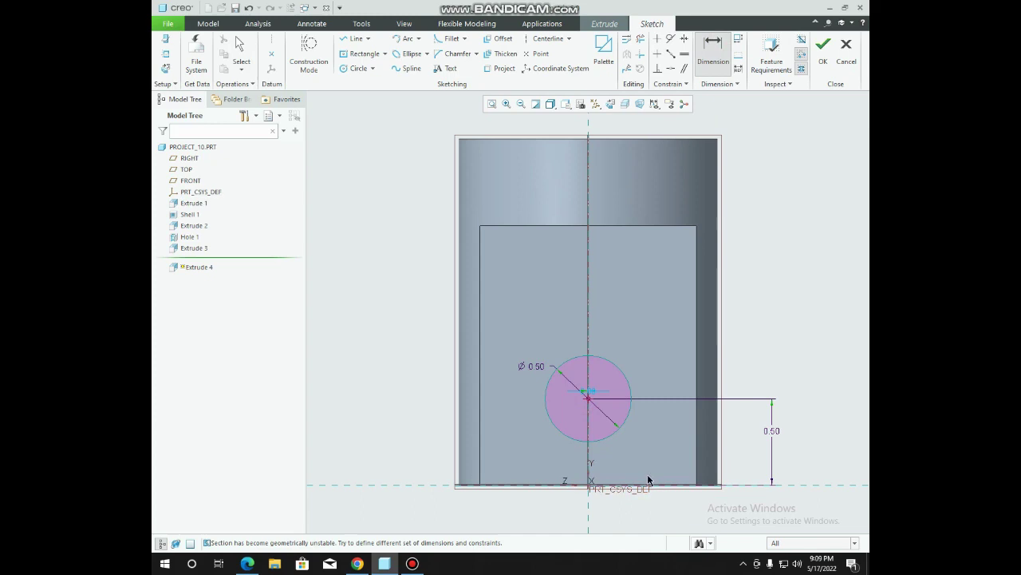
{"action": "left_click", "coordinate": [695, 450]}
{"action": "middle_click", "coordinate": [652, 512]}
{"action": "key", "text": "BackSpace"}
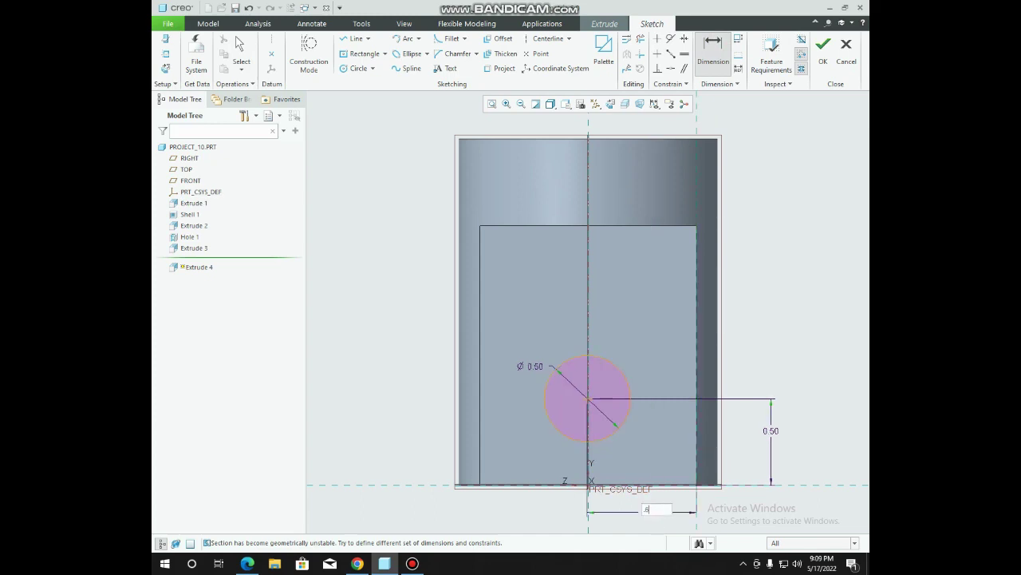
{"action": "key", "text": "Return"}
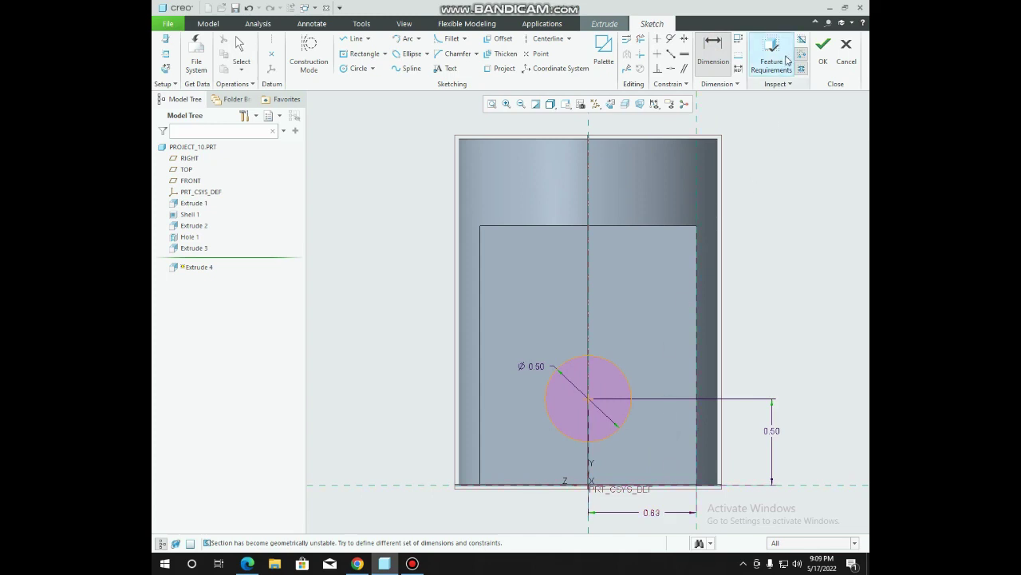
{"action": "left_click", "coordinate": [814, 64]}
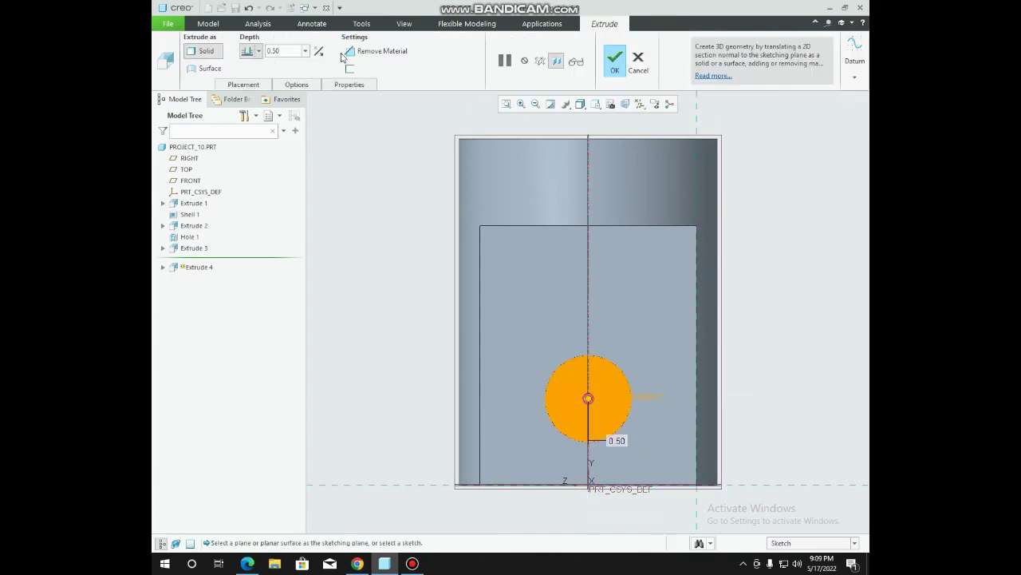
Step: Set Extrude 4 to remove material, cutting into the arm
{"action": "left_click", "coordinate": [355, 51]}
{"action": "key", "text": "ctrl+d"}
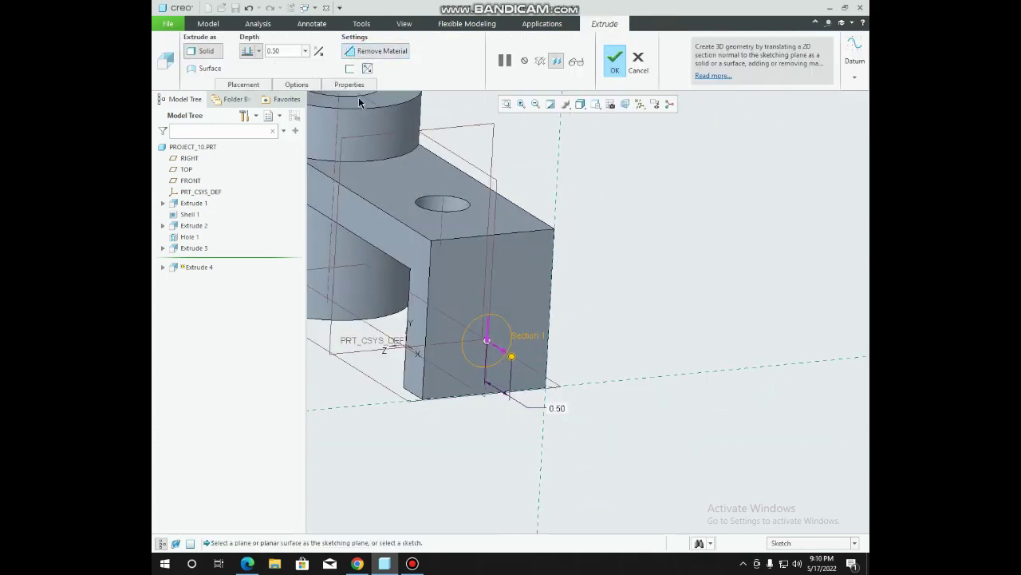
{"action": "left_click", "coordinate": [319, 51]}
{"action": "left_click", "coordinate": [382, 51]}
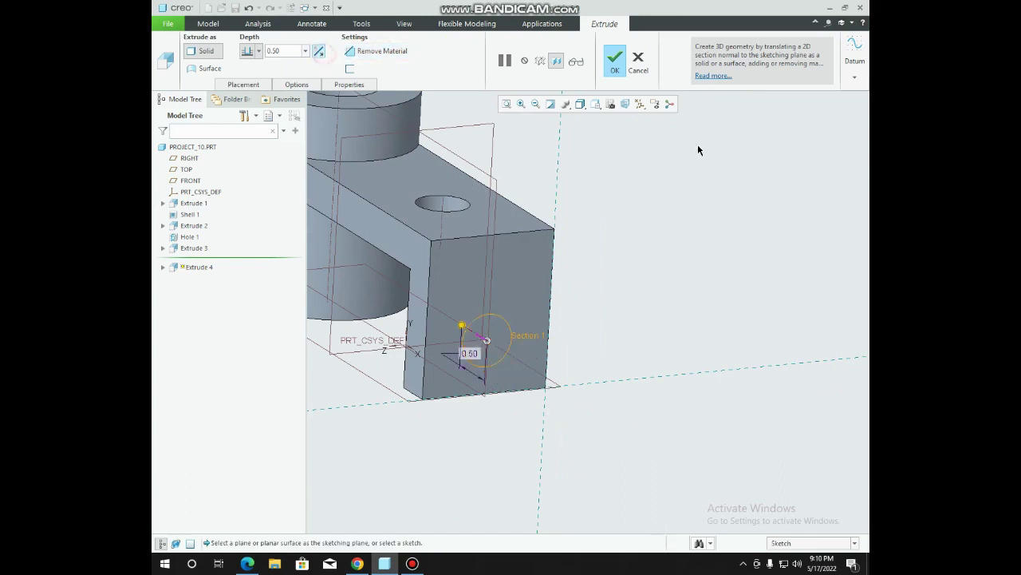
{"action": "left_click", "coordinate": [377, 51]}
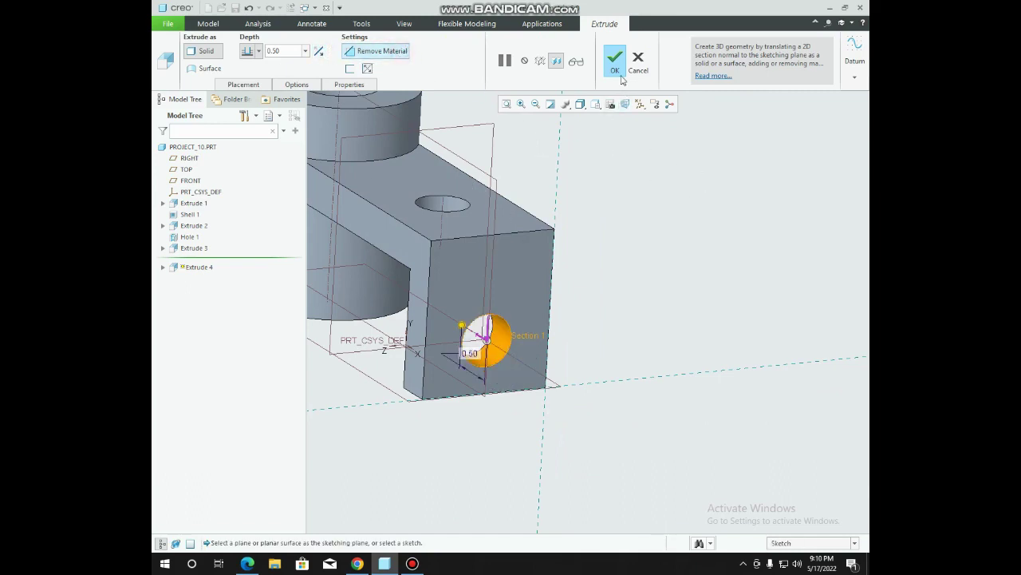
Step: Finish the end-face hole cut and compare it with the Project 10 drawing
{"action": "left_click", "coordinate": [615, 64]}
{"action": "key", "text": "ctrl+d"}
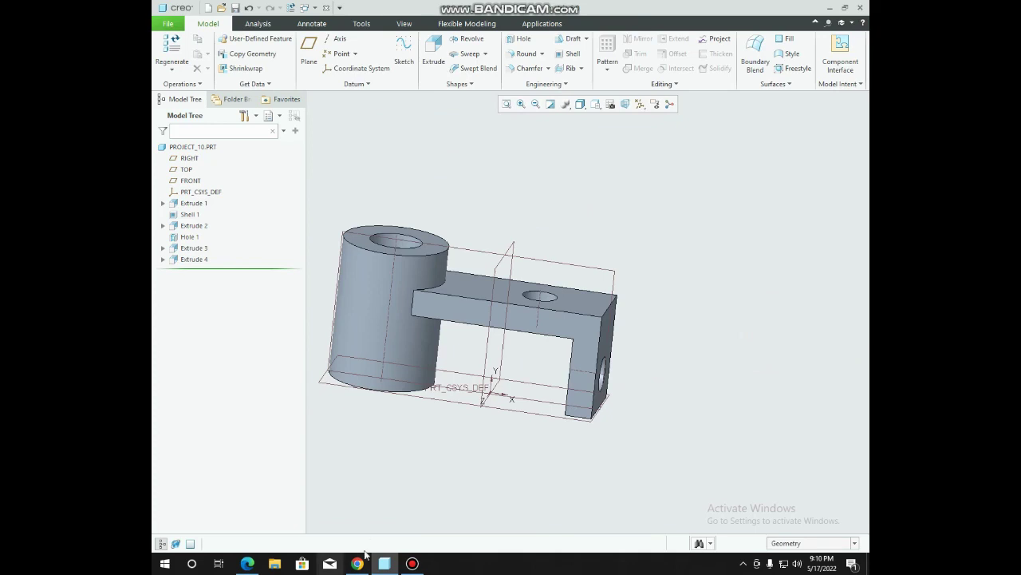
{"action": "left_click", "coordinate": [247, 563]}
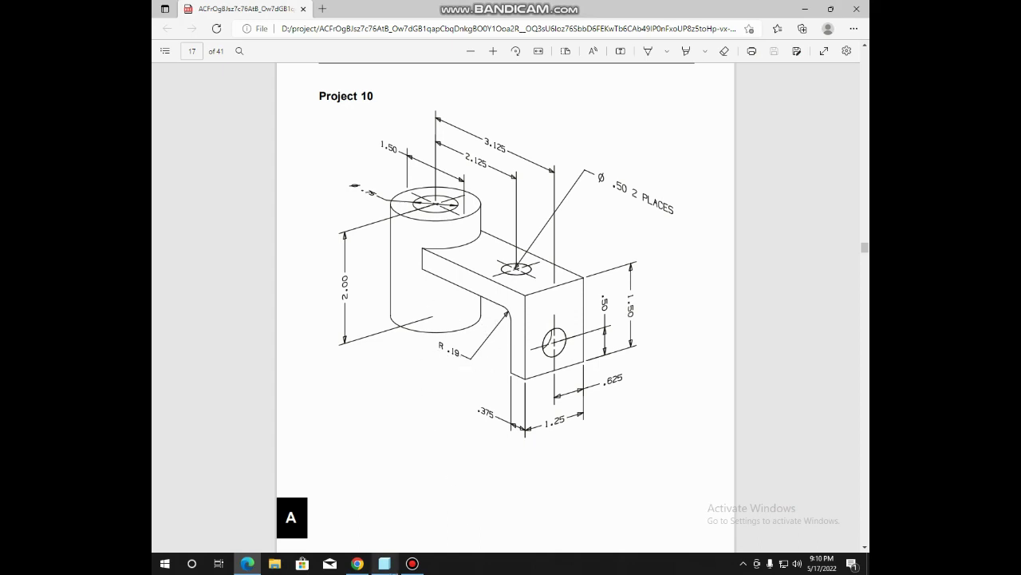
{"action": "left_click", "coordinate": [384, 563]}
Step: Round the arm-to-end-wall inside corner edge with a 0.19 radius
{"action": "left_click", "coordinate": [526, 54]}
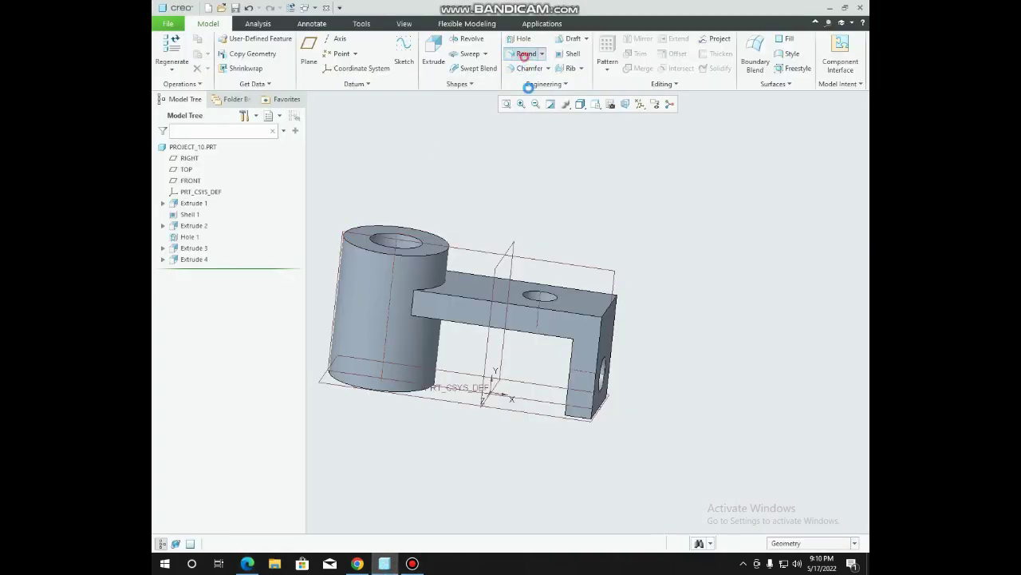
{"action": "middle_click_drag", "start_coordinate": [696, 295], "coordinate": [659, 240]}
{"action": "scroll", "coordinate": [654, 239], "scroll_direction": "up", "scroll_amount": 3}
{"action": "left_click", "coordinate": [652, 239]}
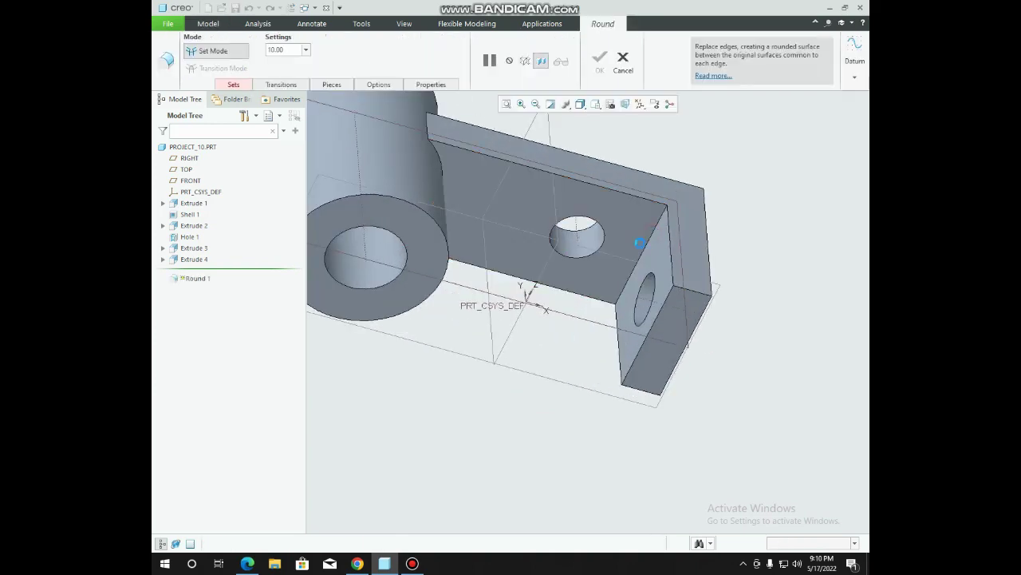
{"action": "double_click", "coordinate": [286, 50]}
{"action": "key", "text": "BackSpace"}
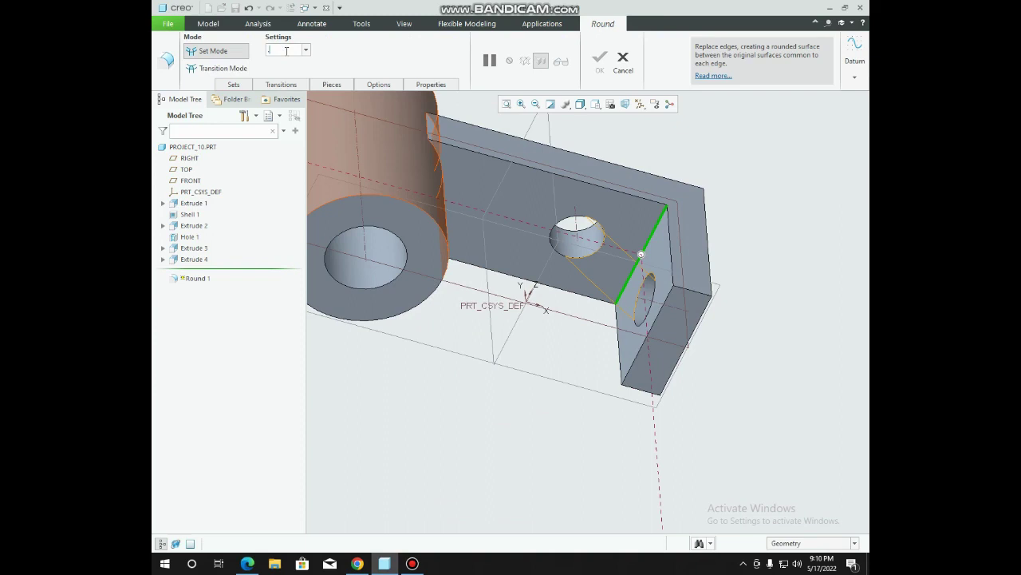
{"action": "type", "text": ".19"}
{"action": "key", "text": "Return"}
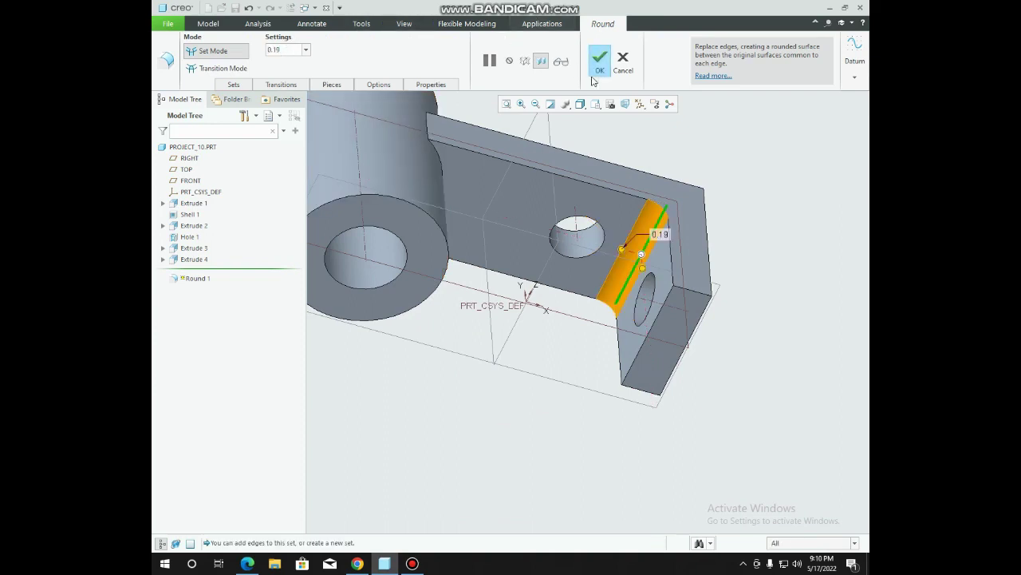
{"action": "mouse_move", "coordinate": [798, 155]}
{"action": "middle_mouse_down"}
{"action": "mouse_move", "coordinate": [679, 282]}
{"action": "mouse_move", "coordinate": [653, 276]}
{"action": "mouse_move", "coordinate": [665, 237]}
{"action": "middle_mouse_up"}
{"action": "key", "text": "ctrl+d"}
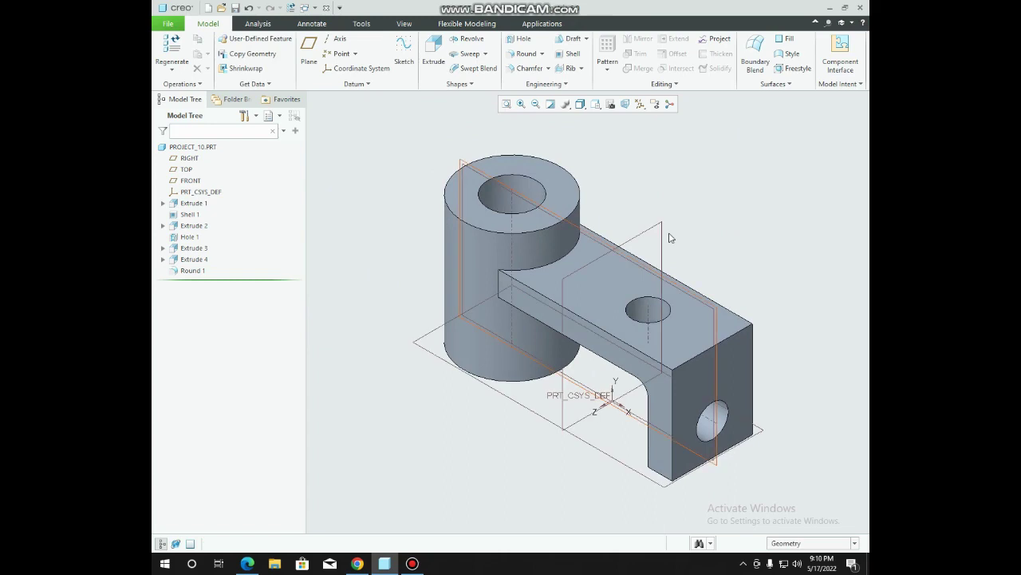
Step: Turn off display of all datum planes, axes and coordinate systems
{"action": "left_click", "coordinate": [639, 104]}
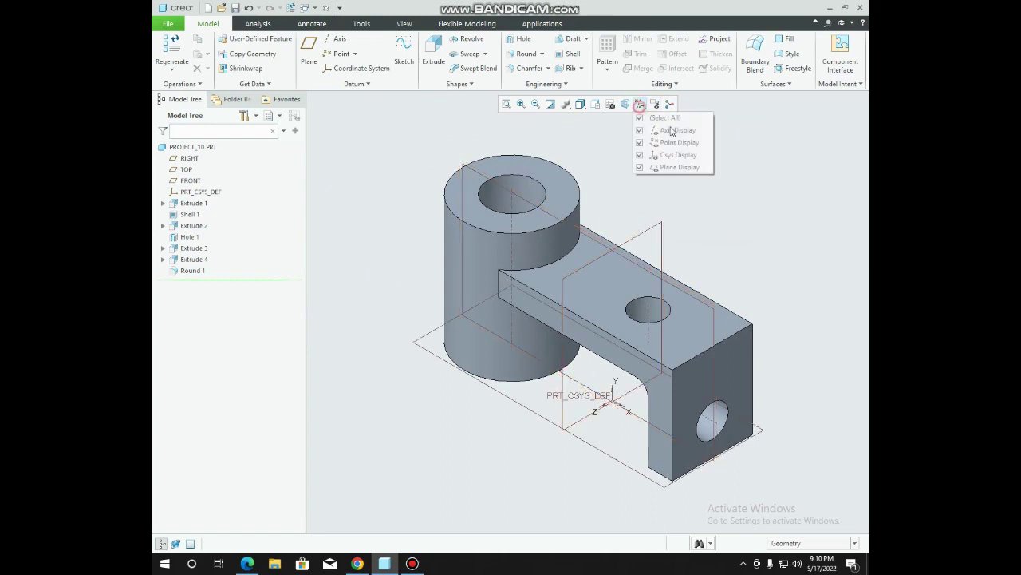
{"action": "left_click", "coordinate": [654, 118]}
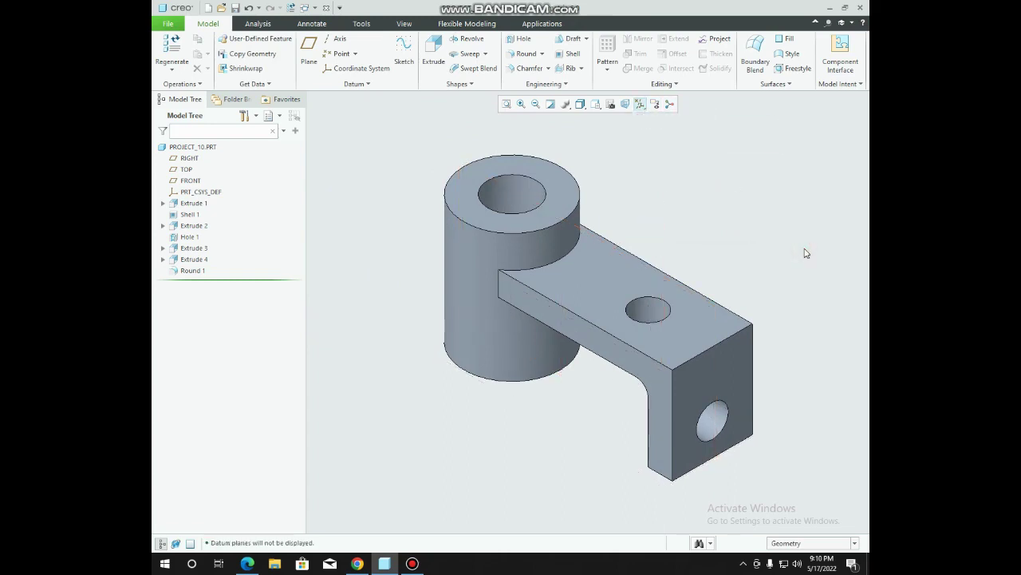